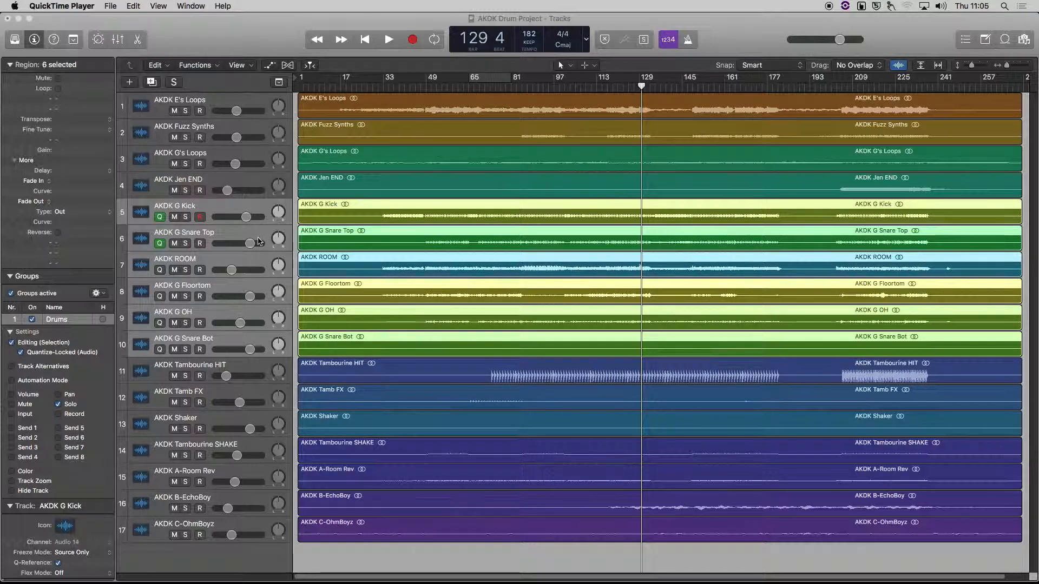
# Step: Examine the drum channels and their Drums group assignment in the mixer, and close the mixer
pyautogui.click(255, 24)
pyautogui.press('x')
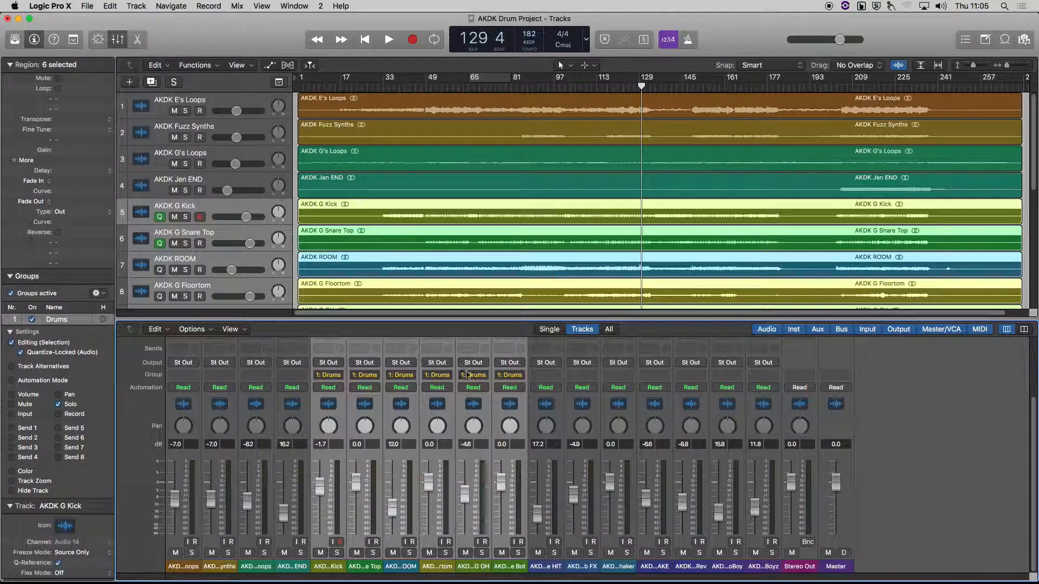
pyautogui.moveTo(453, 319); pyautogui.dragTo(454, 243)
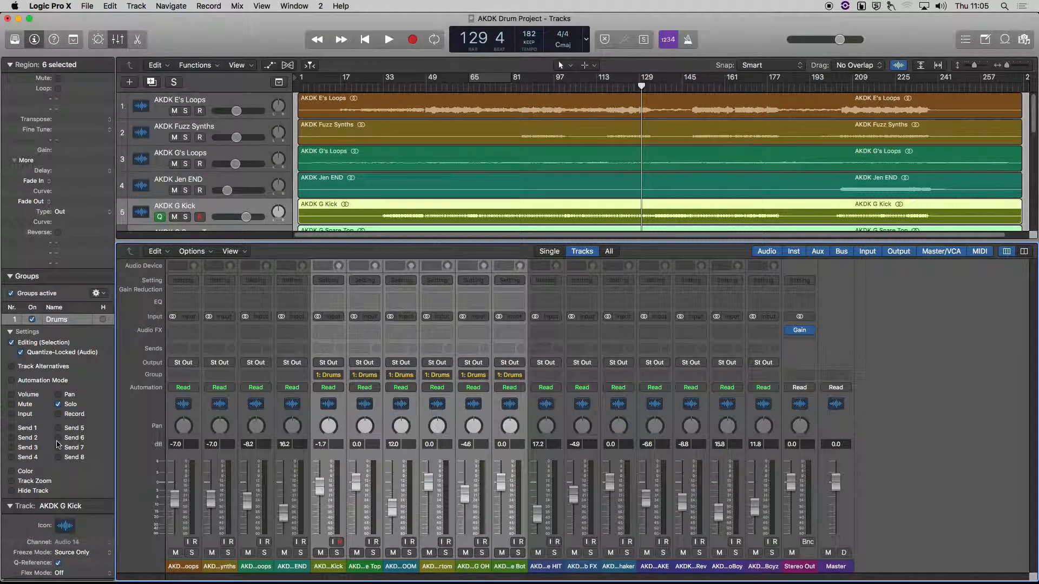
pyautogui.click(379, 433)
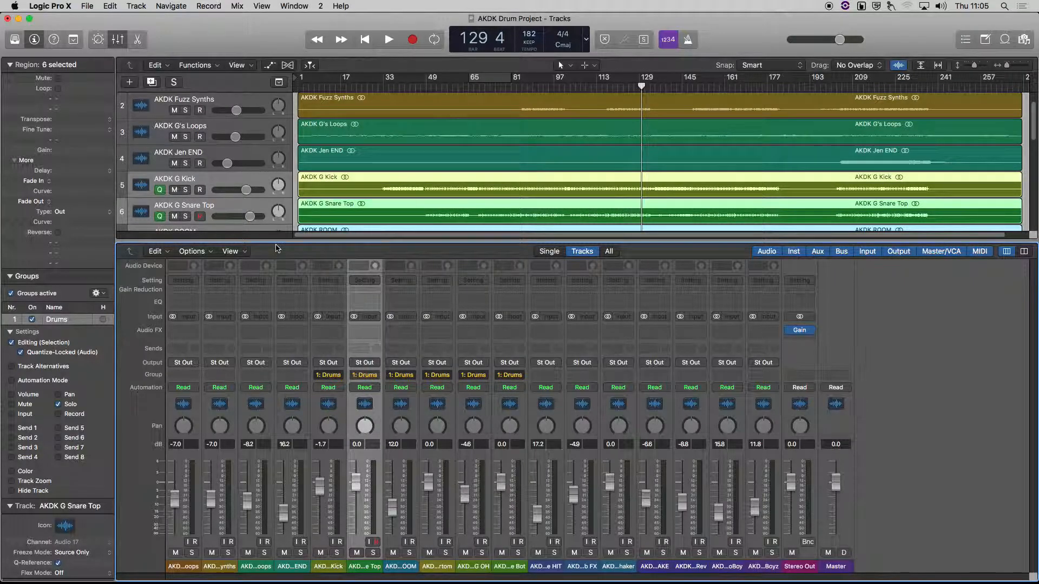
pyautogui.press('x')
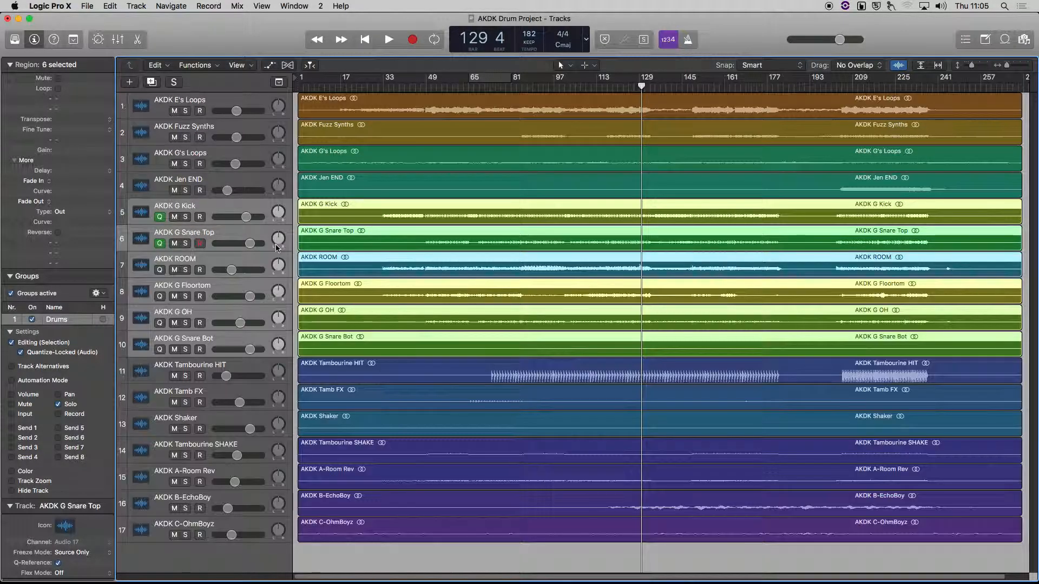
# Step: Compare the snare hit's timing in the Snare Top and ROOM tracks with the playhead placed at bar 129 beat 4
pyautogui.click(160, 218)
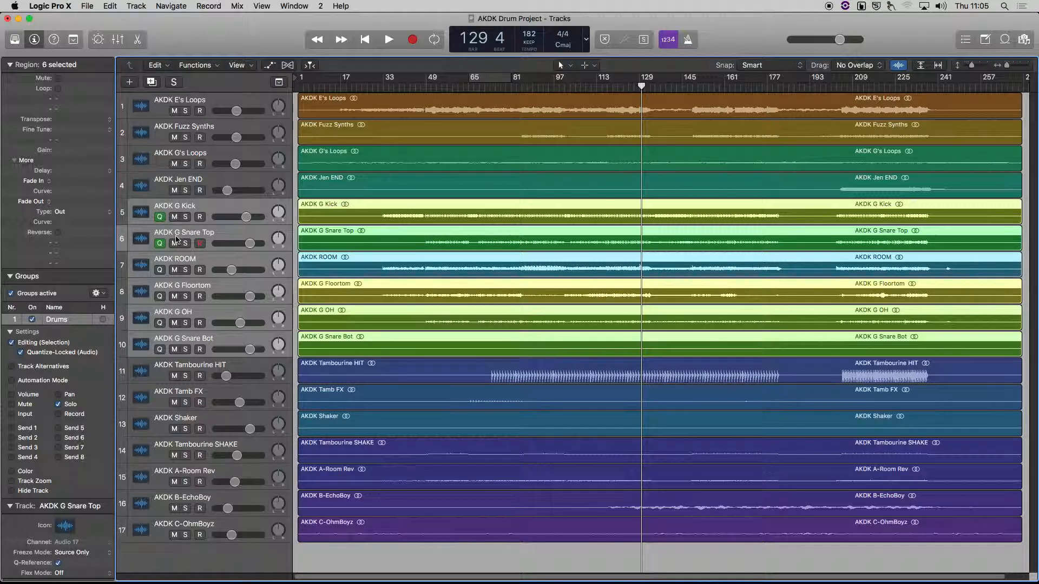
pyautogui.click(176, 238)
pyautogui.click(193, 210)
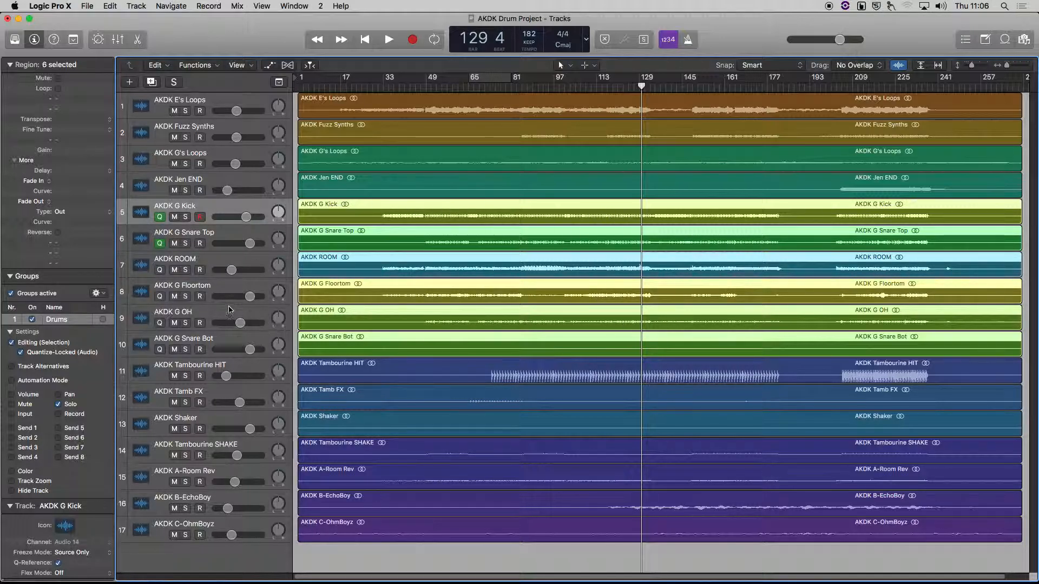
pyautogui.click(228, 264)
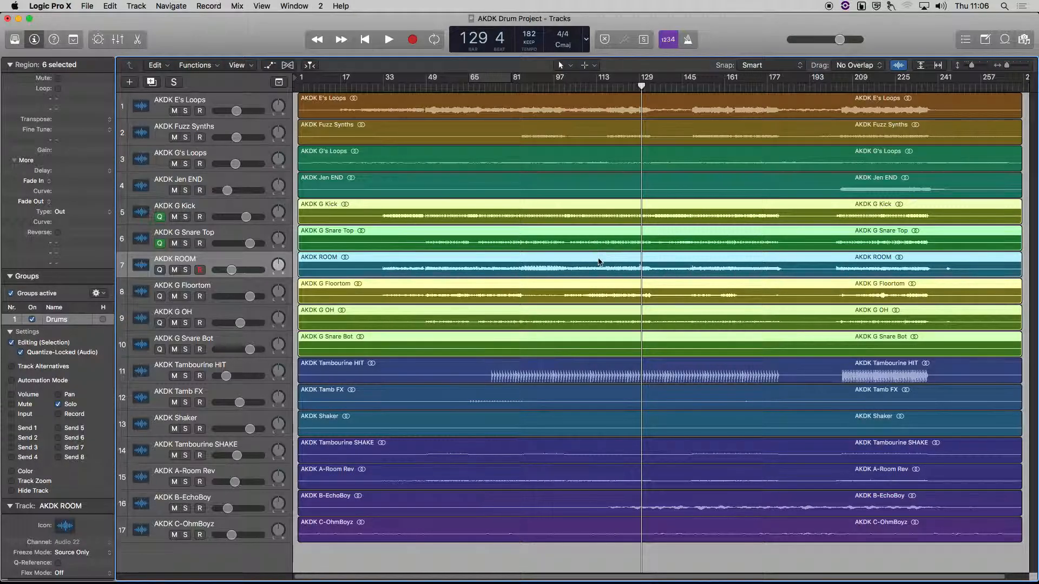
pyautogui.scroll(10, 614, 265)
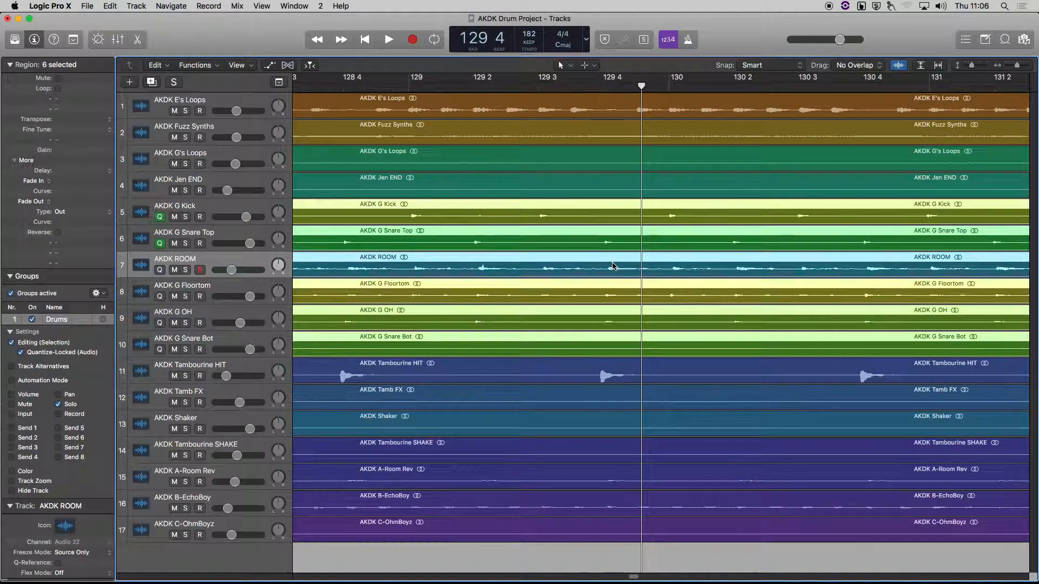
pyautogui.press('super+Right')
pyautogui.press('super+Right')
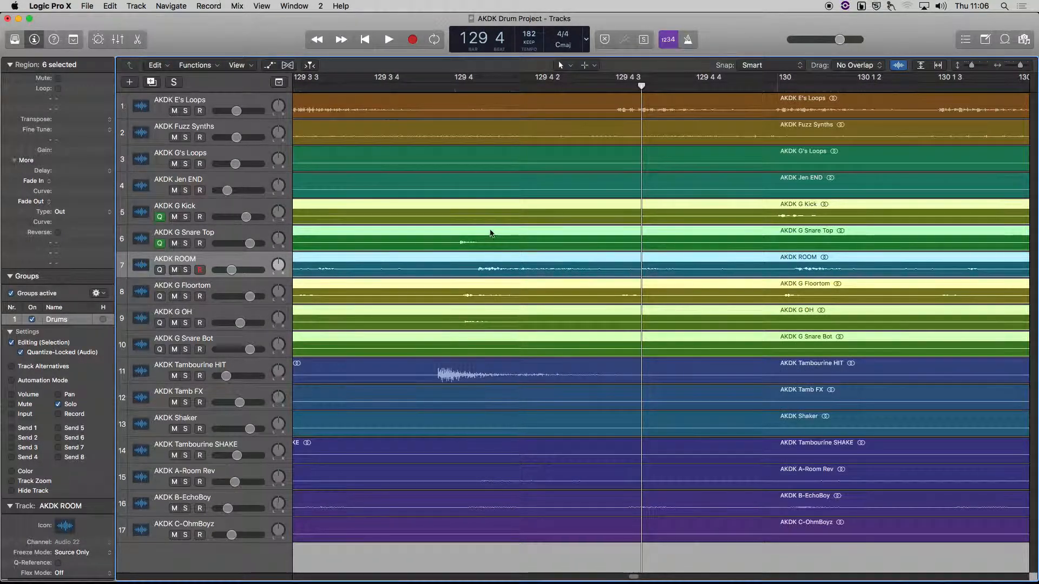
pyautogui.press('super+Down')
pyautogui.press('super+Down')
pyautogui.press('super+Down')
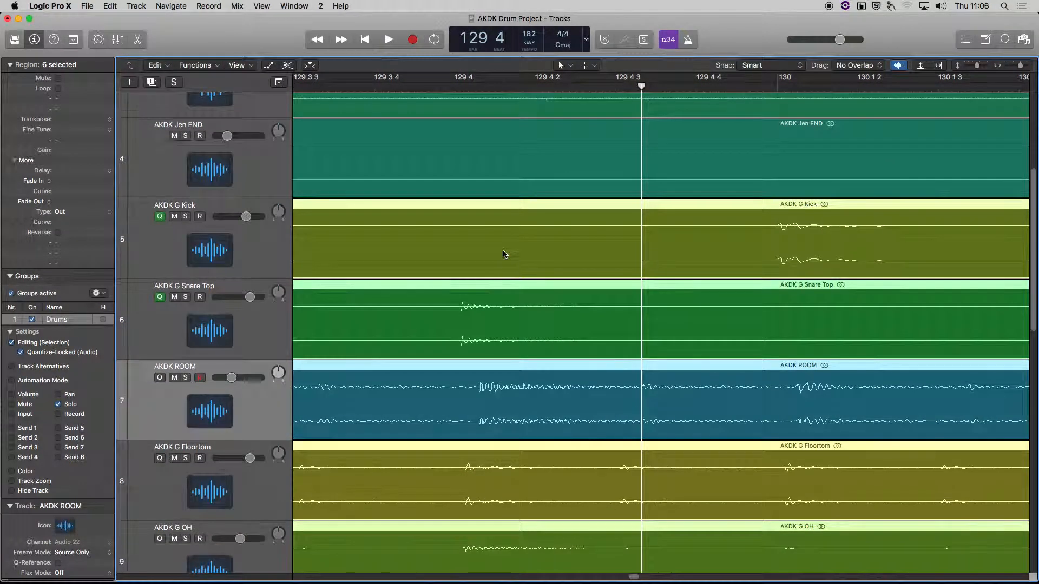
pyautogui.click(455, 87)
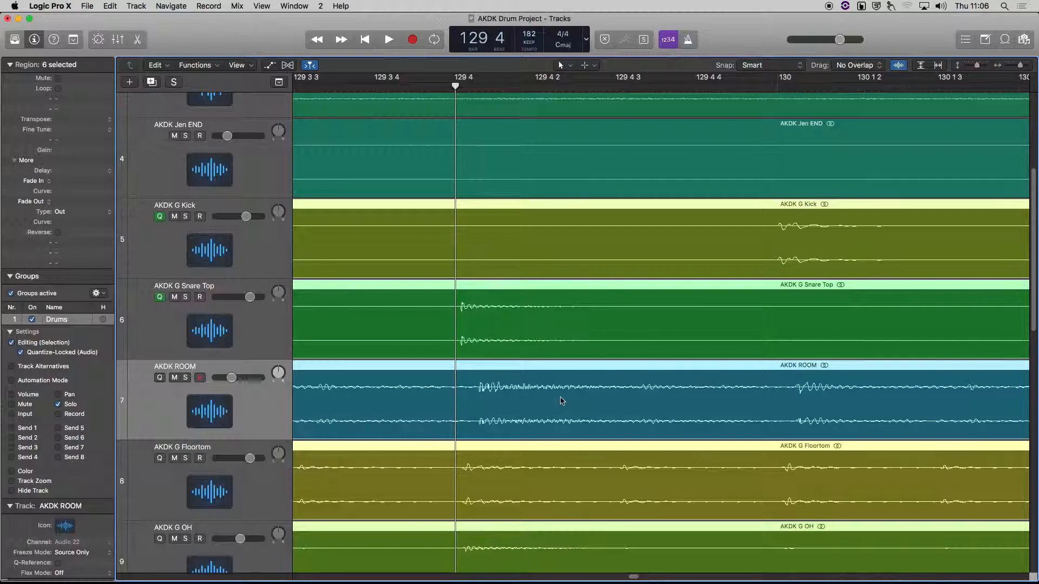
pyautogui.click(154, 319)
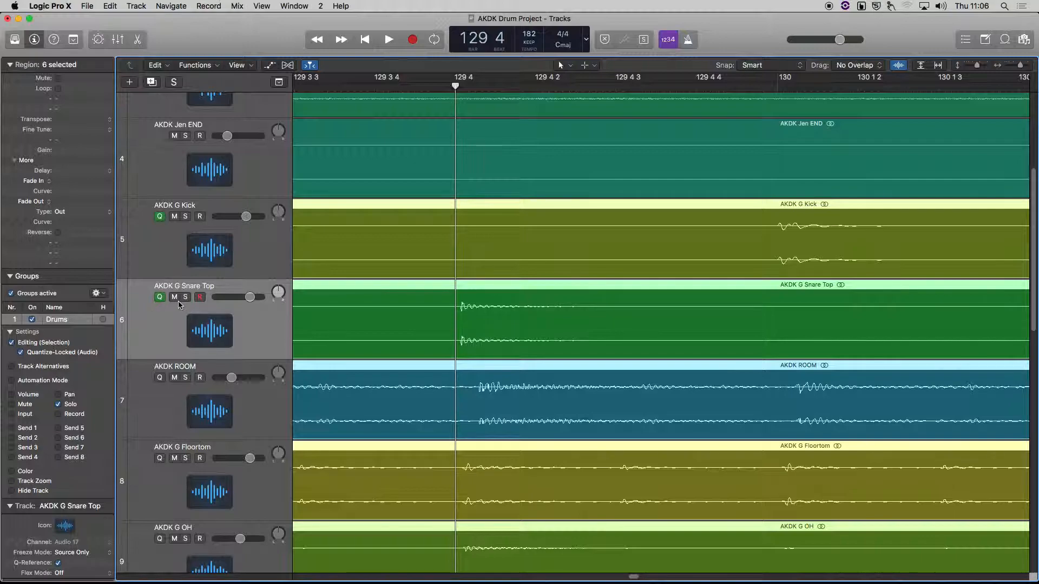
pyautogui.click(173, 204)
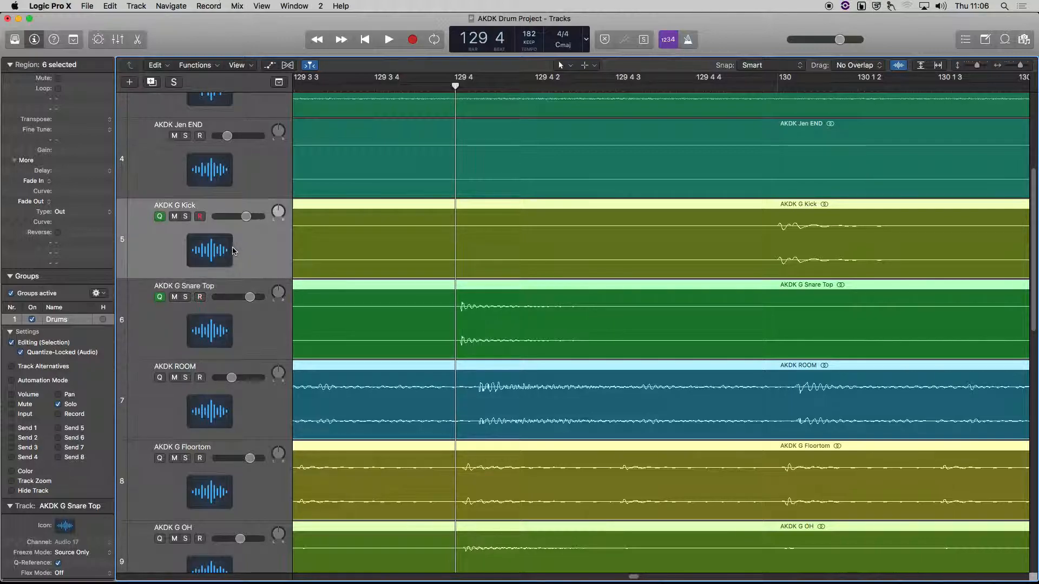
pyautogui.click(178, 309)
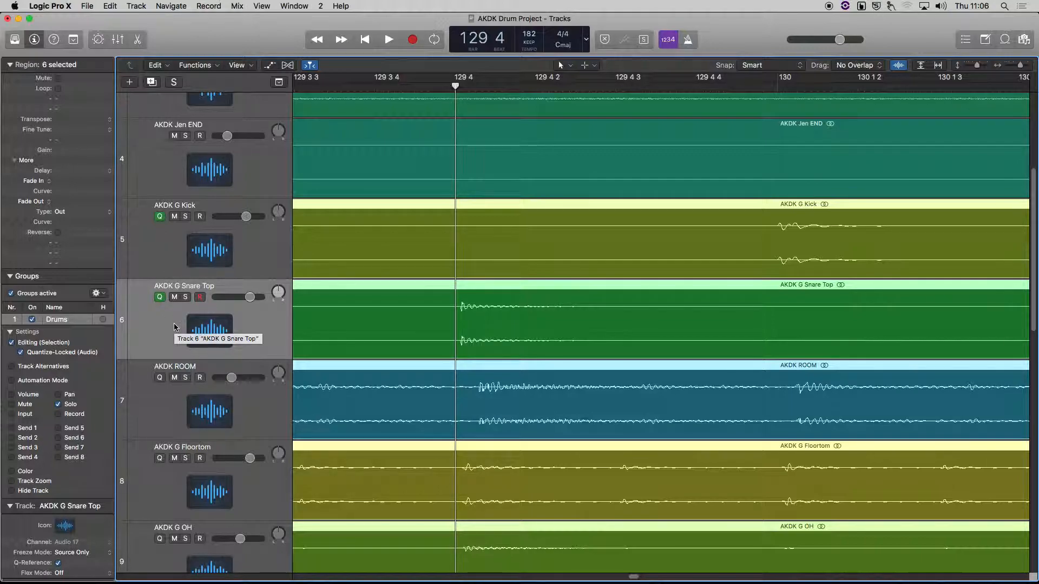
# Step: Select the AKDK G Kick track and turn on Flex in Slicing mode for the grouped drum tracks
pyautogui.click(177, 270)
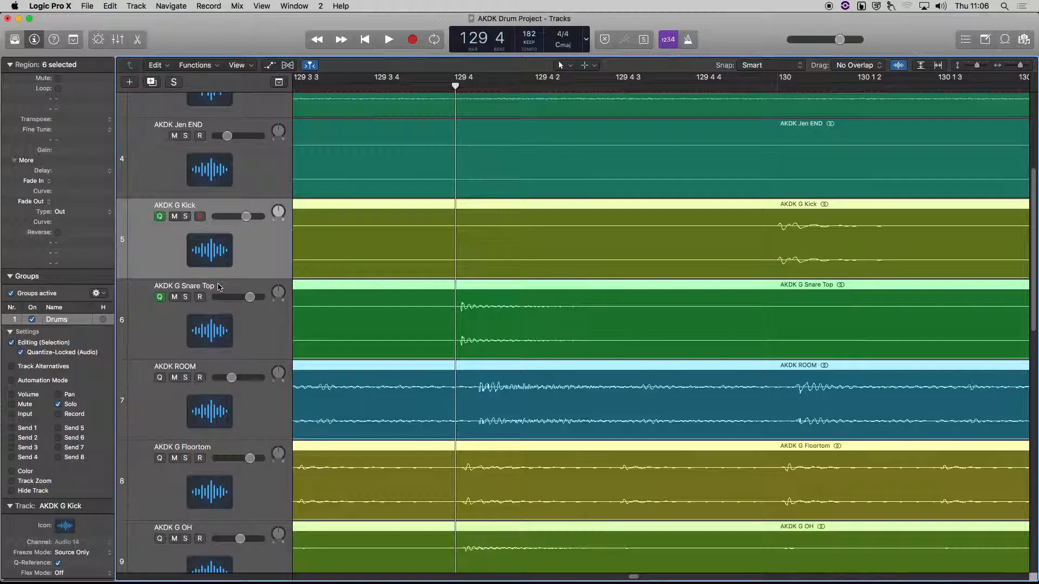
pyautogui.press('super+Down')
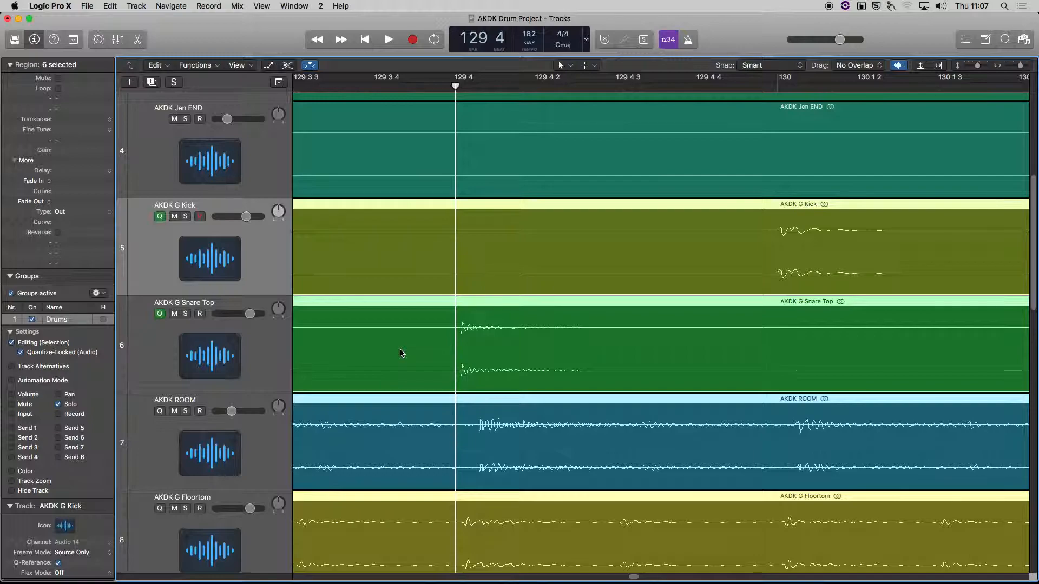
pyautogui.click(288, 66)
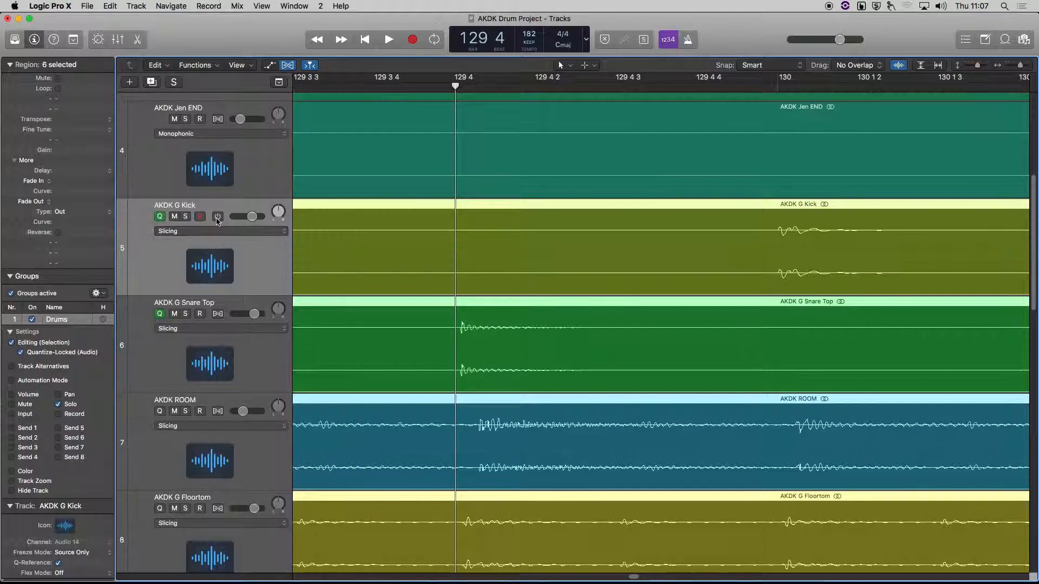
pyautogui.click(217, 217)
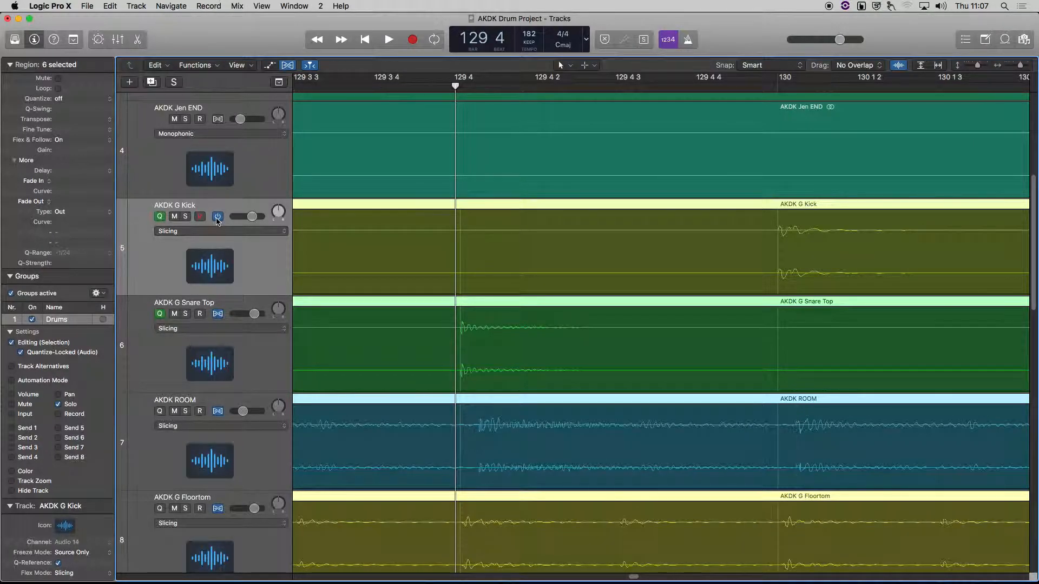
pyautogui.click(217, 219)
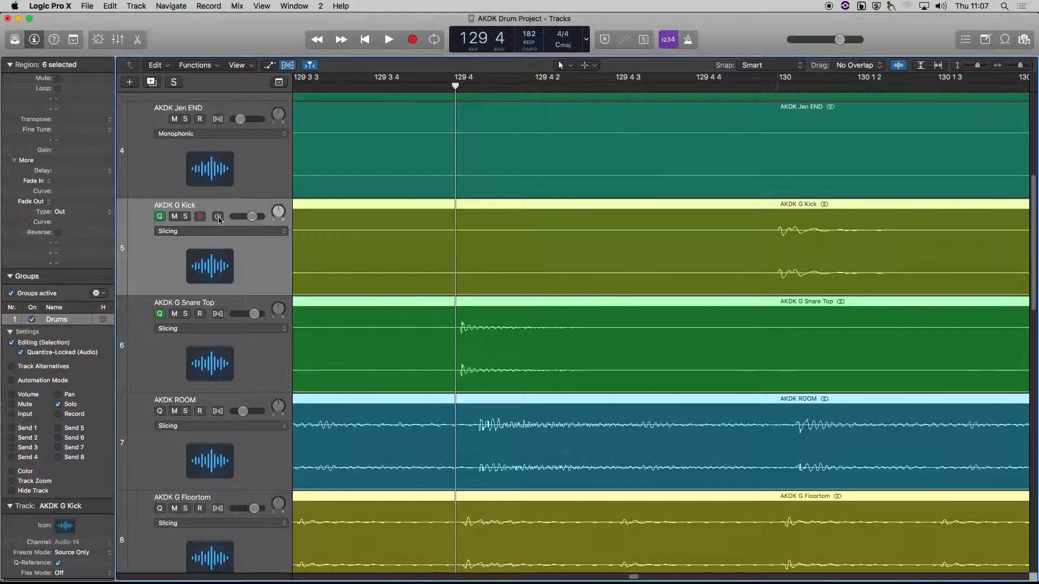
pyautogui.click(219, 217)
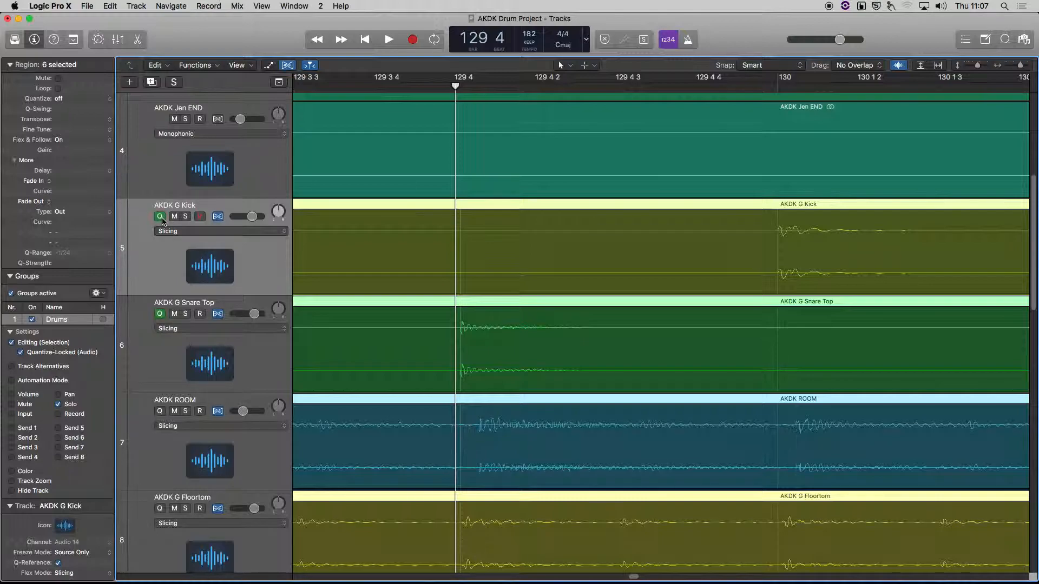
# Step: Set the quantize value of the grouped drum regions to 1/16 Note
pyautogui.click(59, 99)
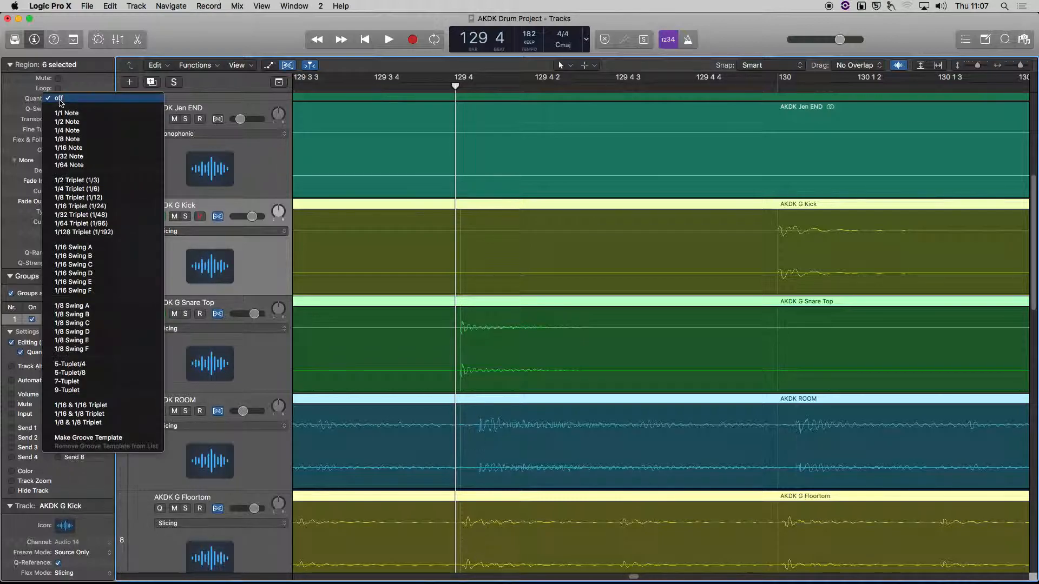
pyautogui.click(76, 153)
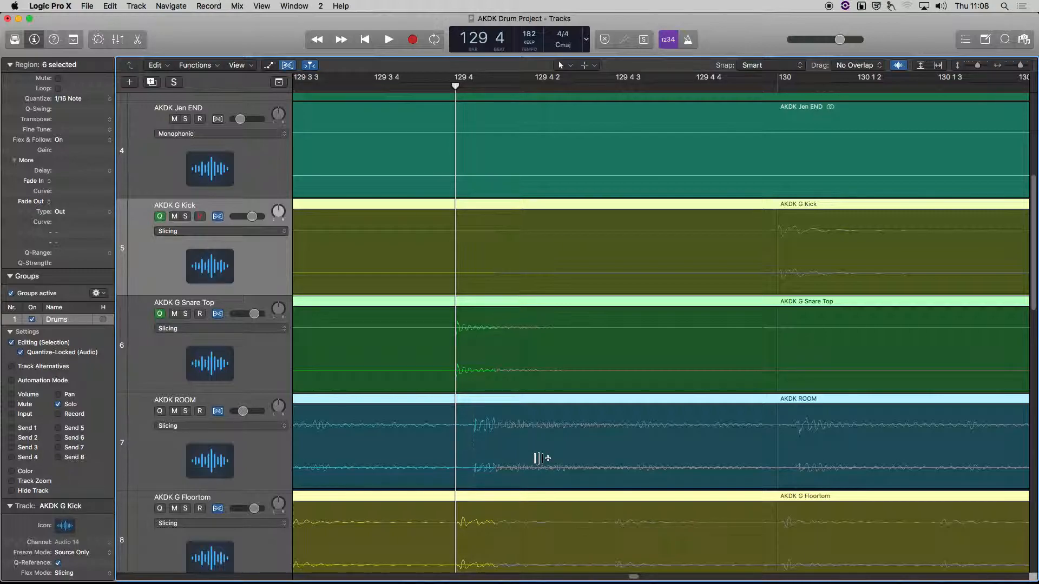
# Step: Examine the quantized drum hits up close around bar 129 beat 4 and across the whole song
pyautogui.scroll(-3, 541, 458)
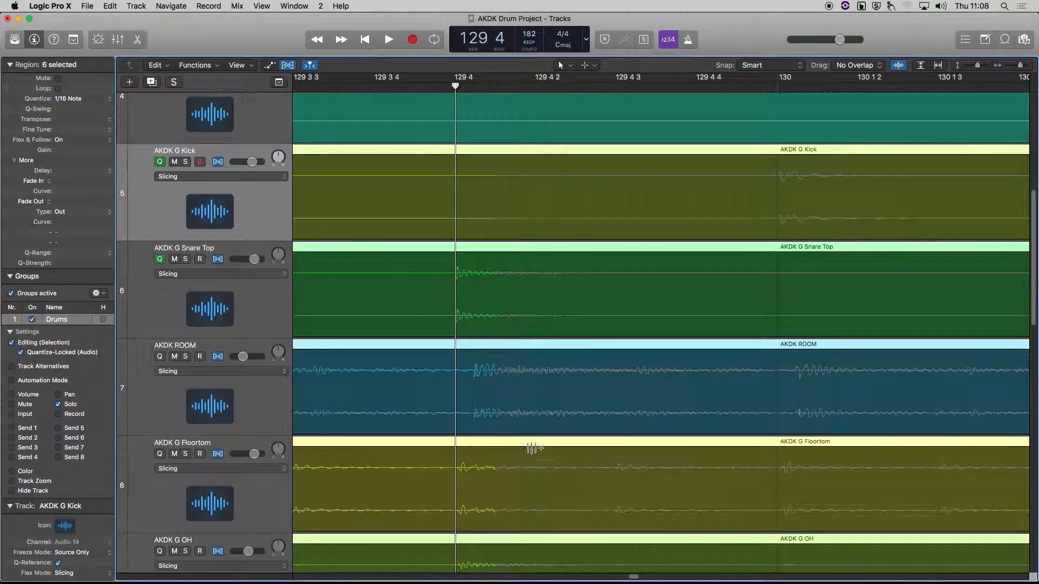
pyautogui.press('super+Right')
pyautogui.press('super+Right')
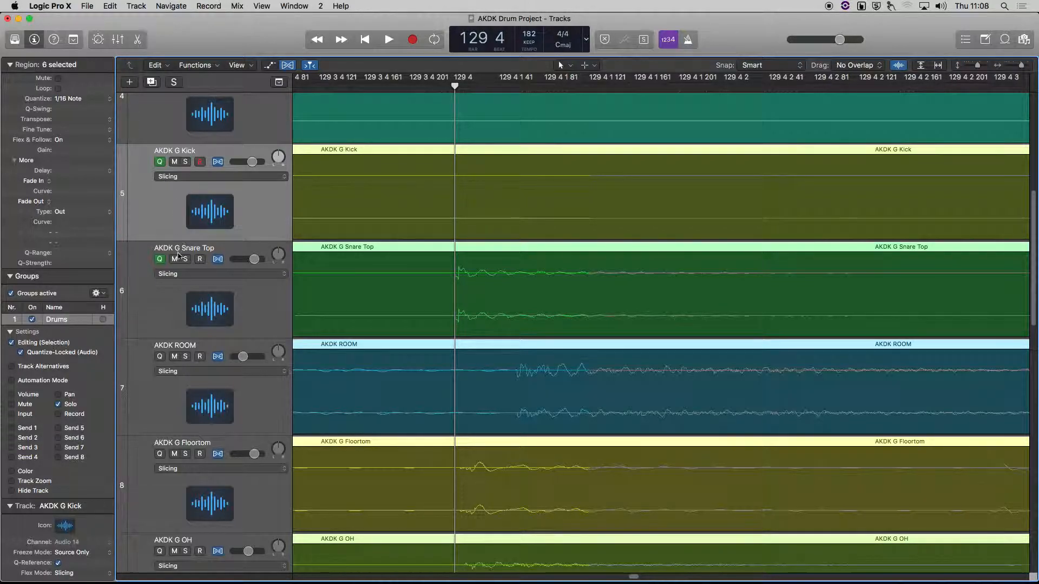
pyautogui.click(148, 288)
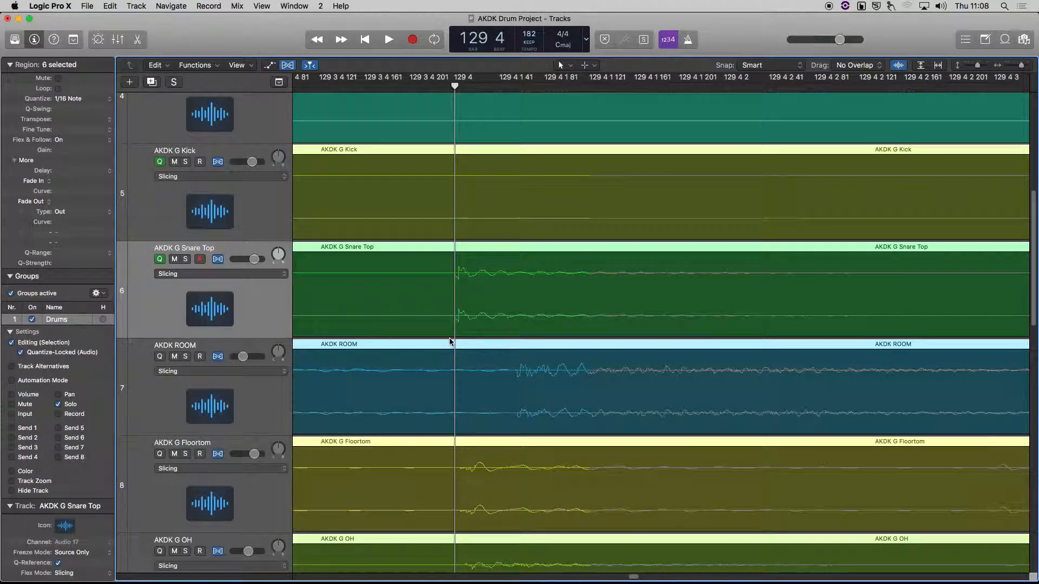
pyautogui.press('super+Right')
pyautogui.press('super+Right')
pyautogui.press('super+Left')
pyautogui.press('super+Left')
pyautogui.press('super+Left')
pyautogui.press('super+Left')
pyautogui.press('super+Left')
pyautogui.press('super+Left')
pyautogui.press('super+Left')
pyautogui.press('super+Left')
pyautogui.press('super+Left')
pyautogui.press('super+Left')
pyautogui.press('super+Left')
pyautogui.press('super+Left')
pyautogui.press('super+Left')
pyautogui.press('super+Left')
pyautogui.press('super+Left')
pyautogui.press('super+Left')
pyautogui.press('super+Left')
pyautogui.press('super+Left')
pyautogui.press('super+Left')
pyautogui.press('super+Left')
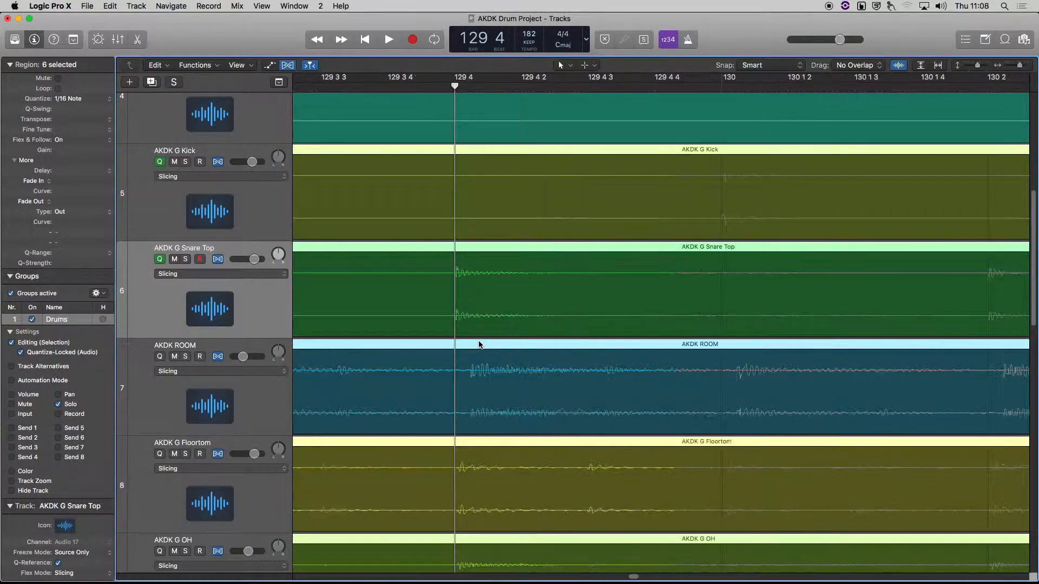
pyautogui.press('super+Left')
pyautogui.press('super+Left')
pyautogui.press('super+Left')
pyautogui.press('super+Left')
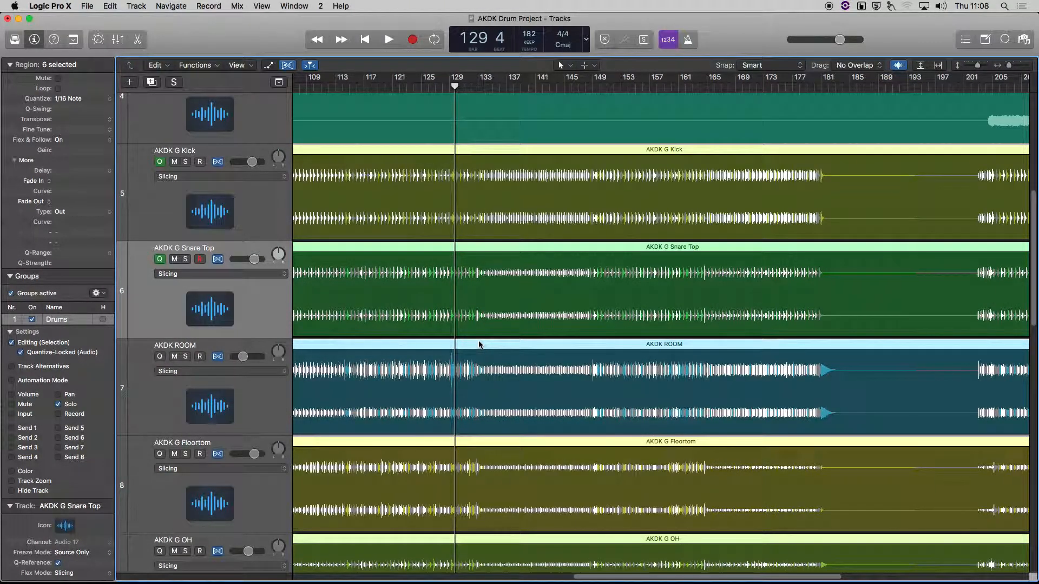
pyautogui.press('super+Left')
pyautogui.press('super+Left')
pyautogui.press('super+Left')
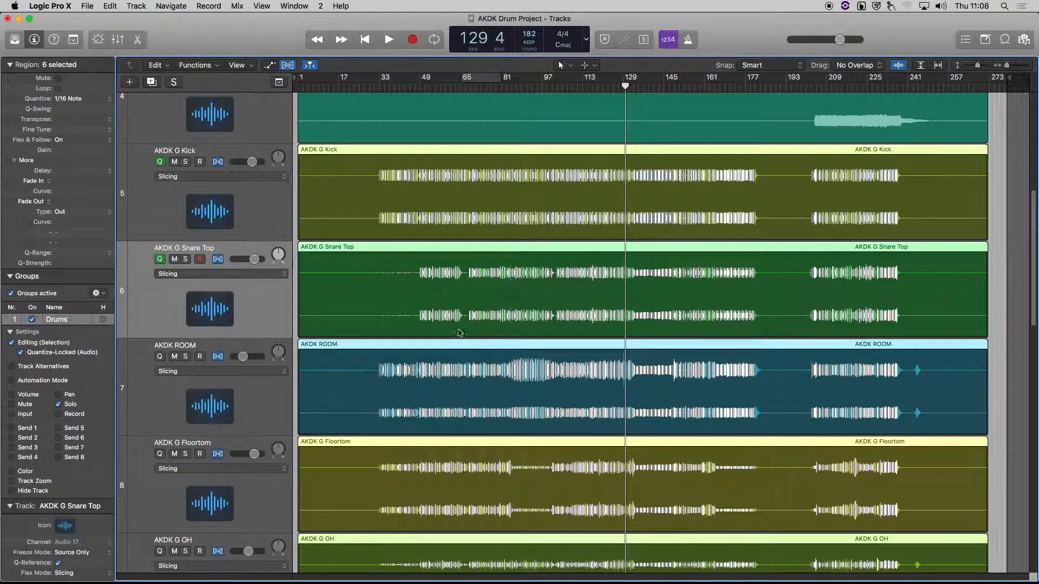
# Step: Solo the grouped drum tracks and audition them with the metronome click on, including the section from about bar 157
pyautogui.click(186, 162)
pyautogui.press('space')
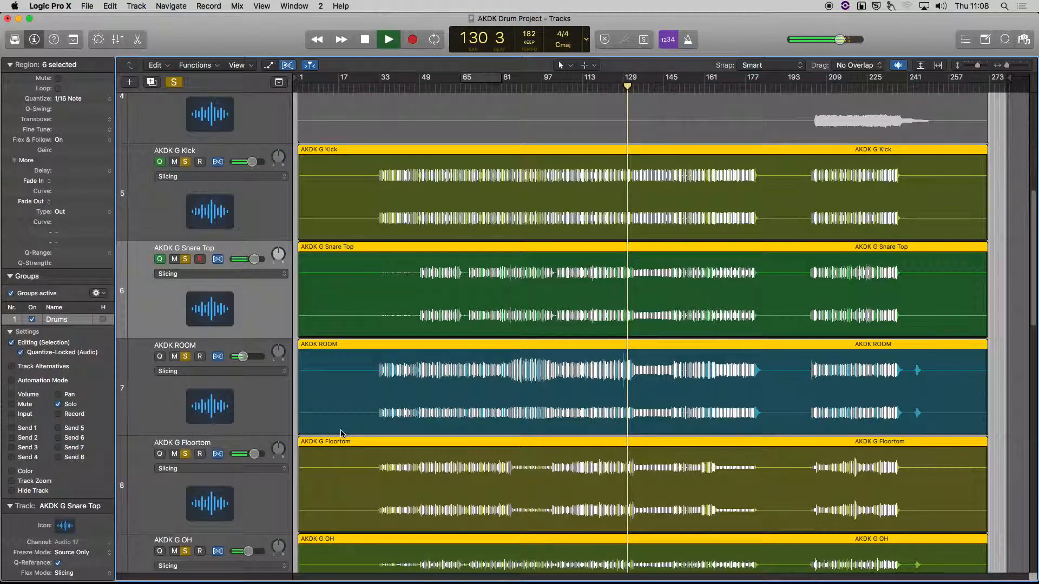
pyautogui.click(690, 40)
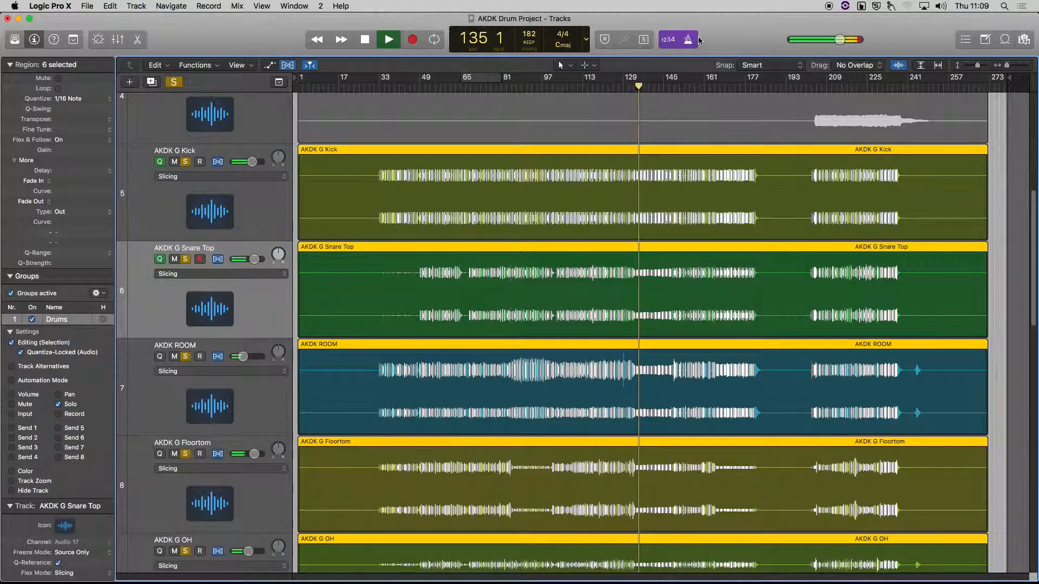
pyautogui.press('space')
pyautogui.press('space')
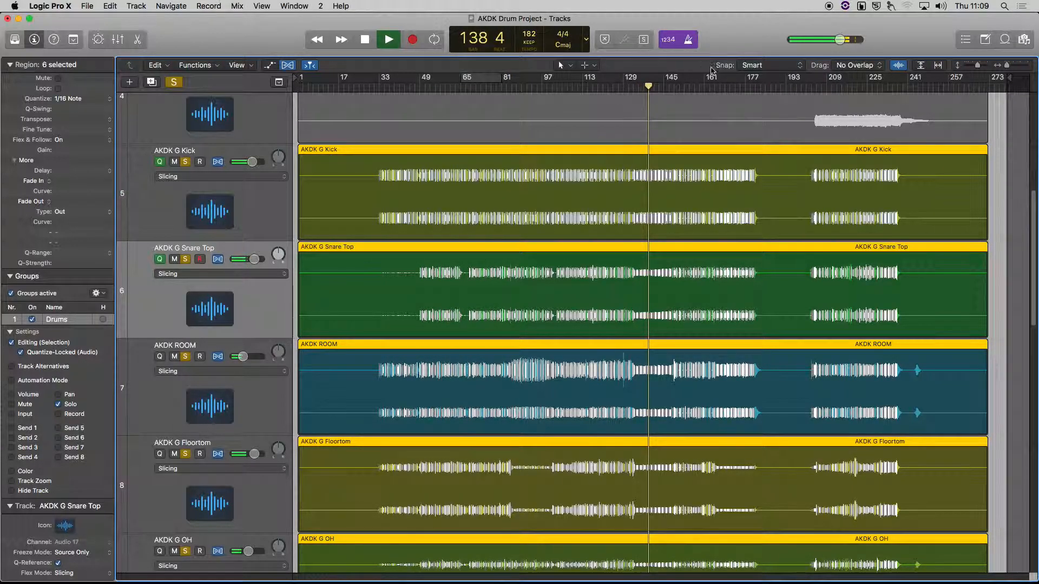
pyautogui.click(694, 87)
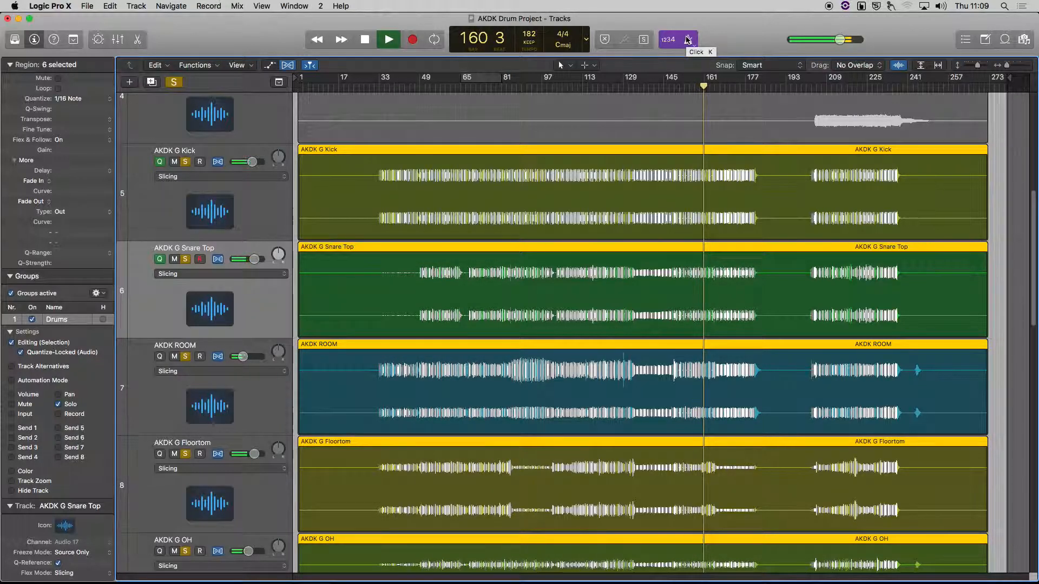
pyautogui.press('space')
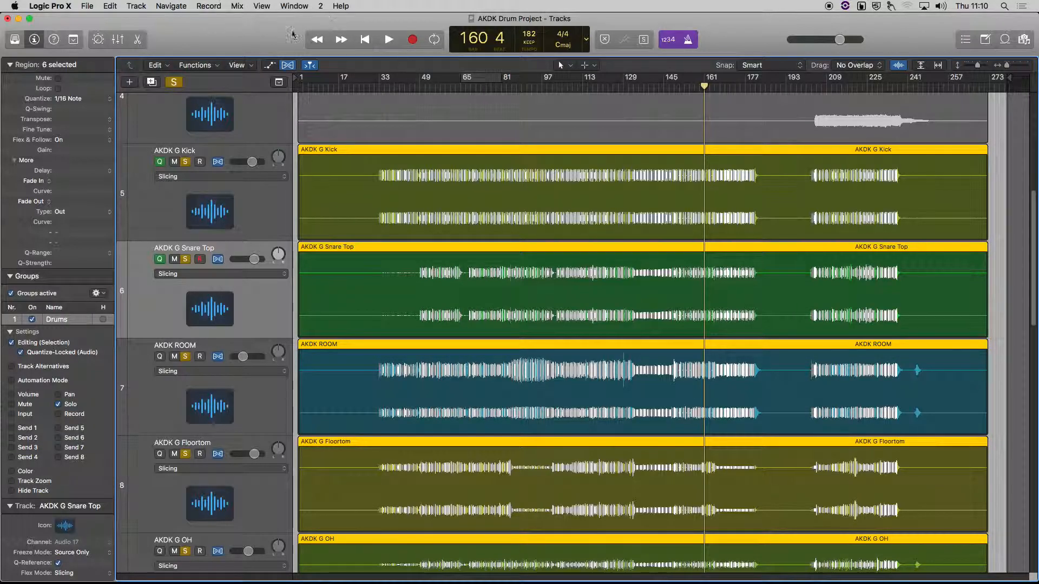
# Step: Set the quantize value of the grouped drum regions to 1/4 Note
pyautogui.click(63, 101)
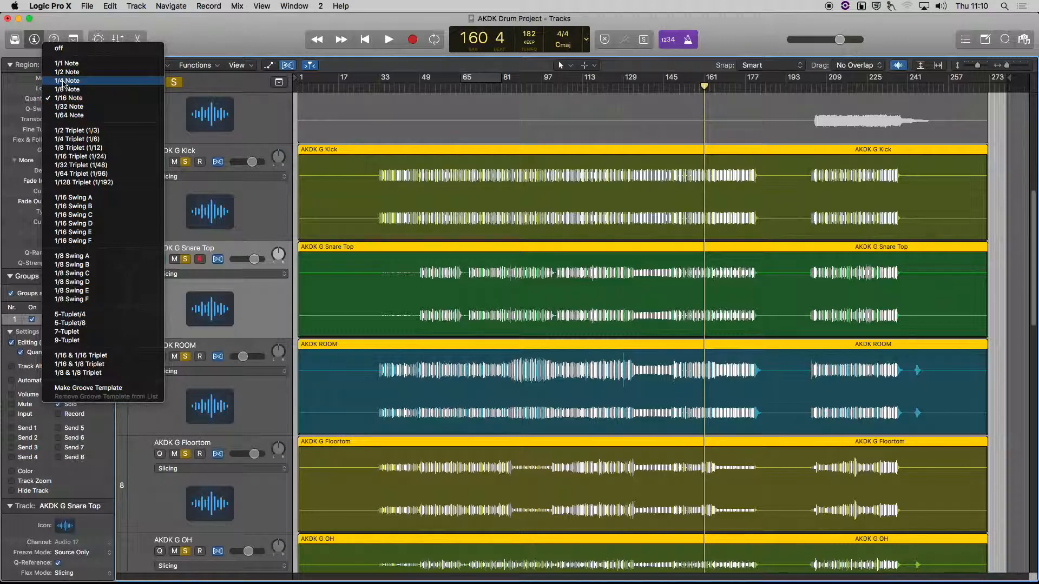
pyautogui.click(65, 82)
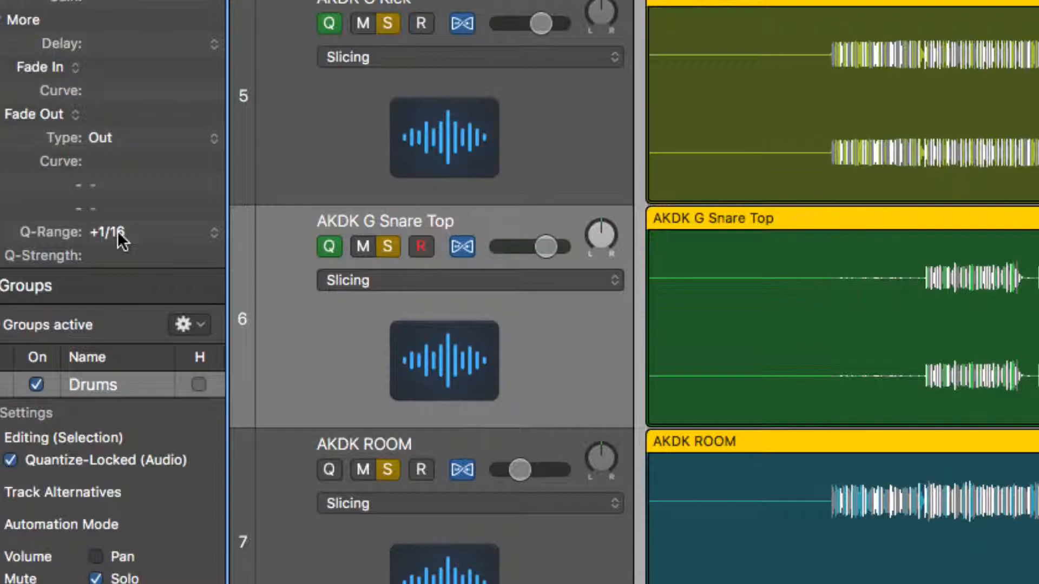
# Step: Set the quantize range of the grouped drum regions to +1/24 (+160 ticks)
pyautogui.moveTo(118, 231)
pyautogui.click(212, 233)
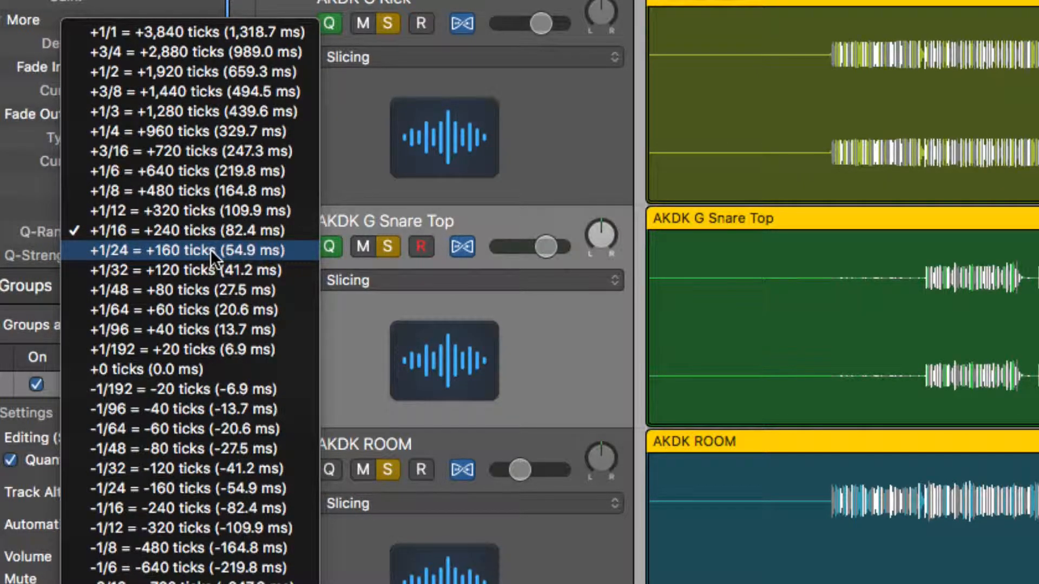
pyautogui.click(212, 251)
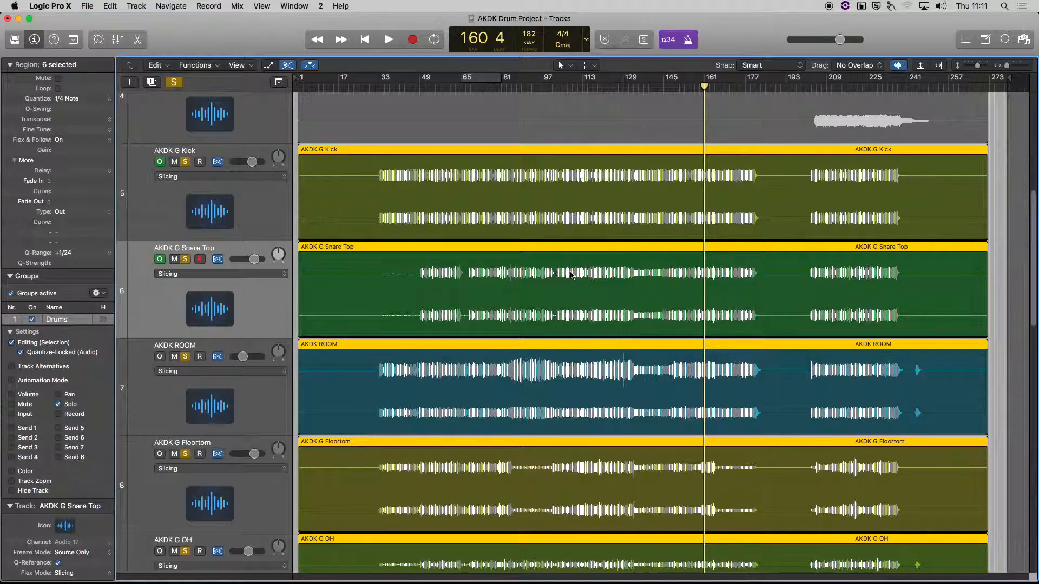
# Step: Examine the snare and kick hits up close against the grid around bar 160, from beat 4 back to beat 2
pyautogui.press('super+Right')
pyautogui.press('super+Right')
pyautogui.press('super+Right')
pyautogui.press('super+Right')
pyautogui.press('super+Right')
pyautogui.press('super+Right')
pyautogui.press('super+Right')
pyautogui.press('super+Right')
pyautogui.press('super+Right')
pyautogui.press('super+Right')
pyautogui.press('super+Right')
pyautogui.press('super+Right')
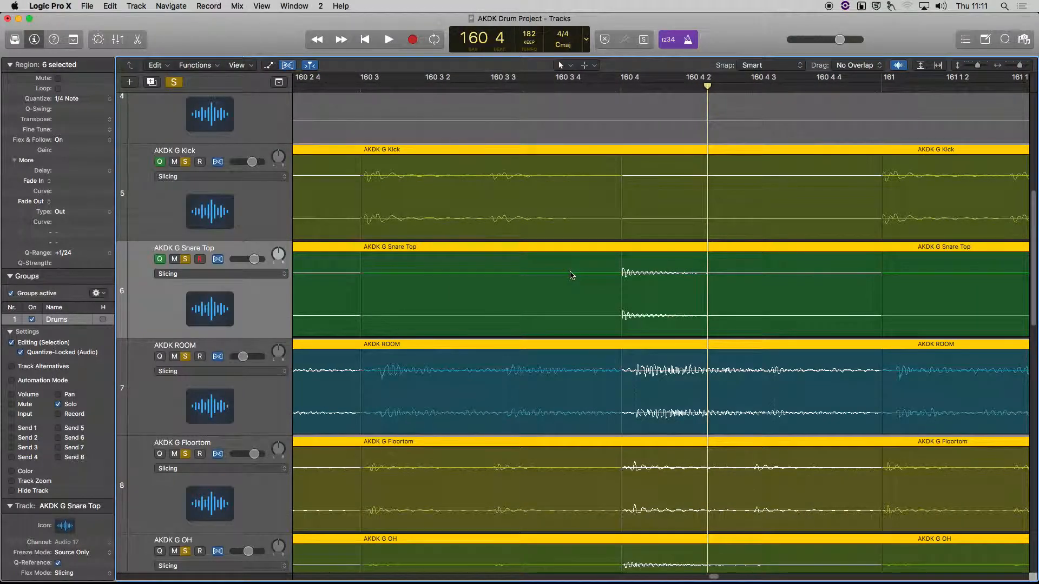
pyautogui.hscroll(-3, 571, 275)
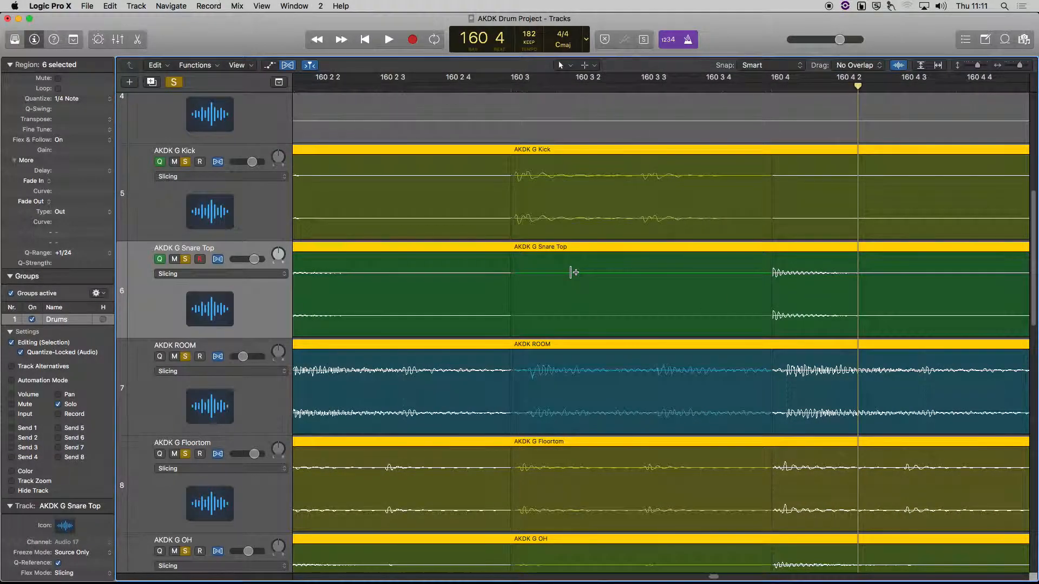
pyautogui.hscroll(-2, 574, 273)
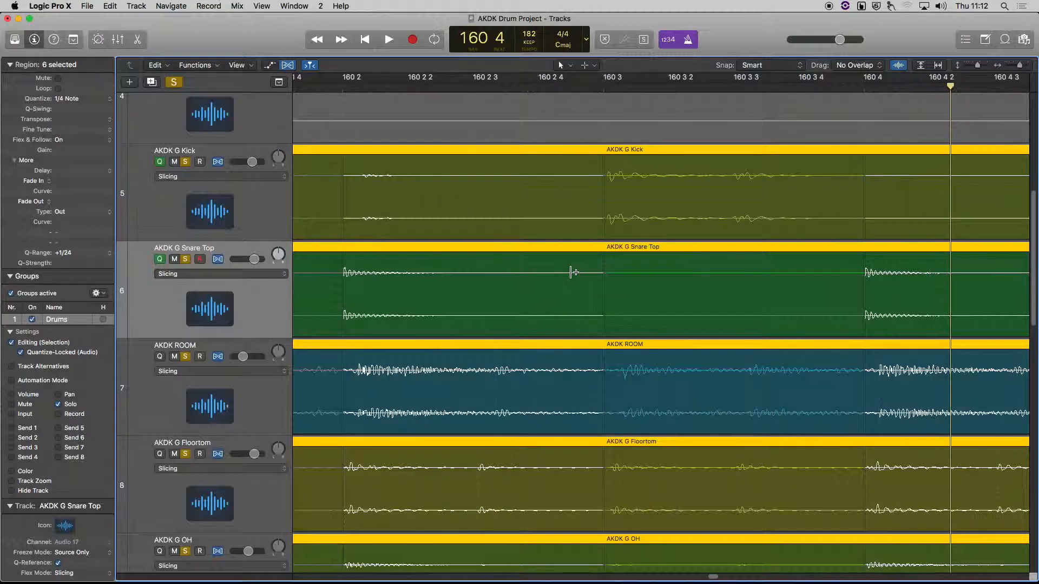
pyautogui.hscroll(-4, 574, 273)
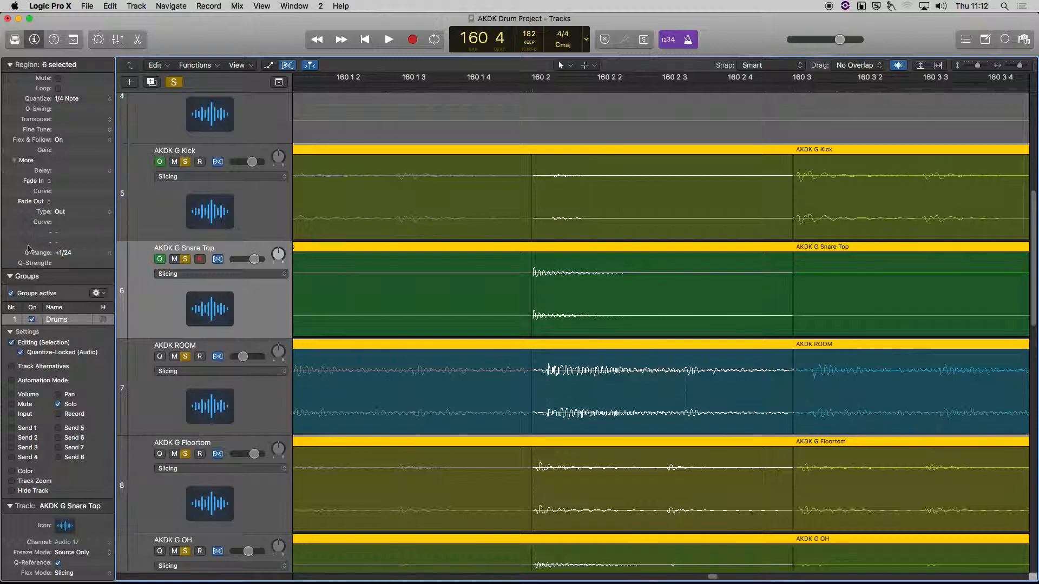
# Step: Set the quantize range of the grouped drum regions to +0 ticks and audition the drums from bar 160
pyautogui.click(110, 256)
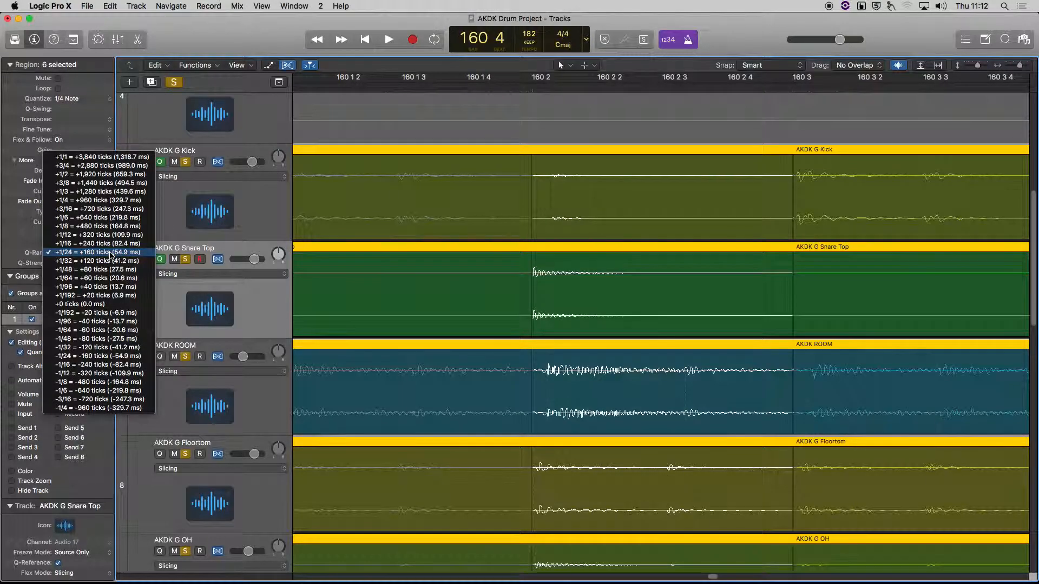
pyautogui.click(72, 305)
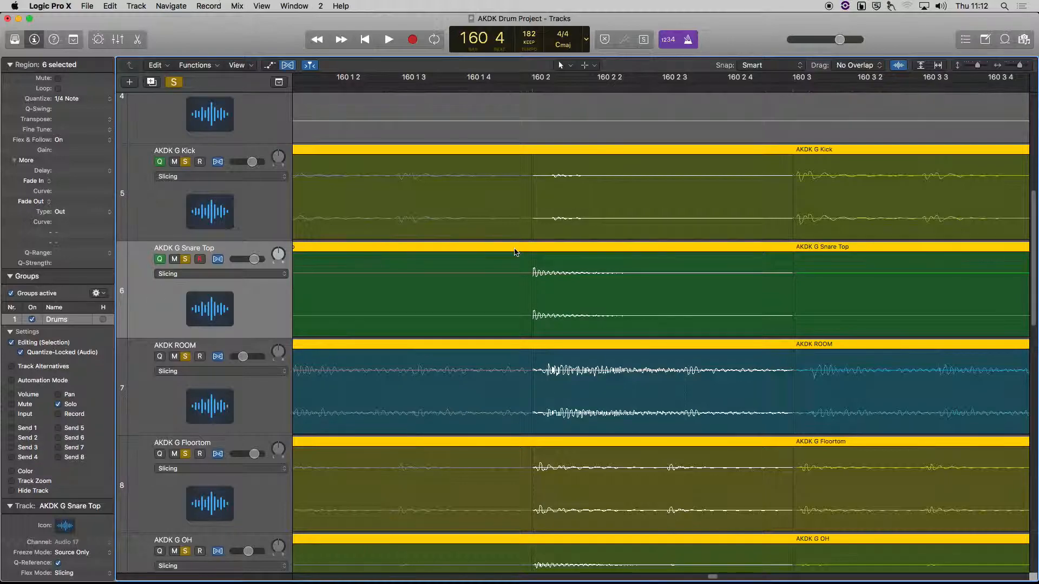
pyautogui.press('space')
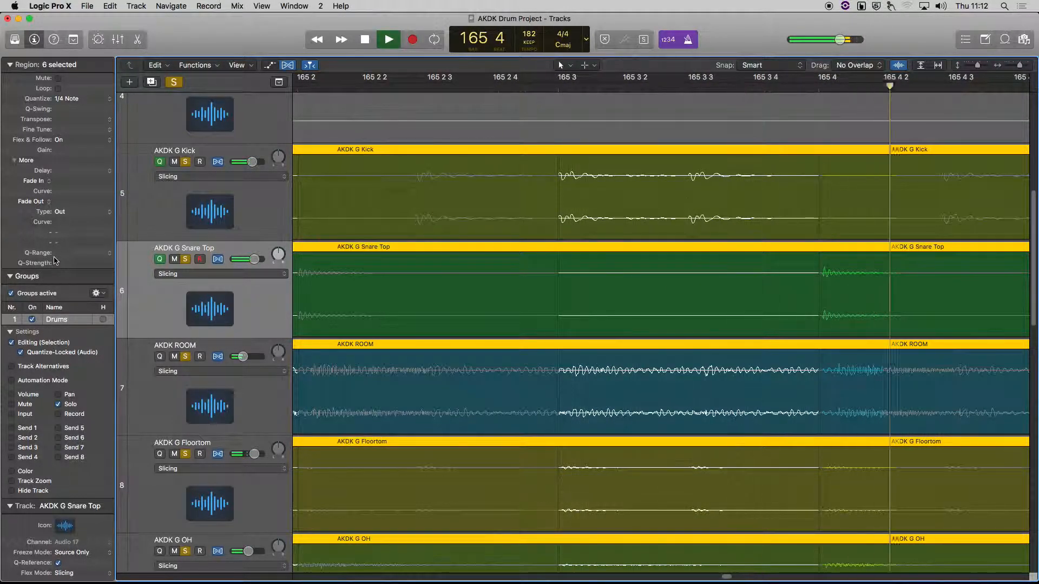
pyautogui.press('space')
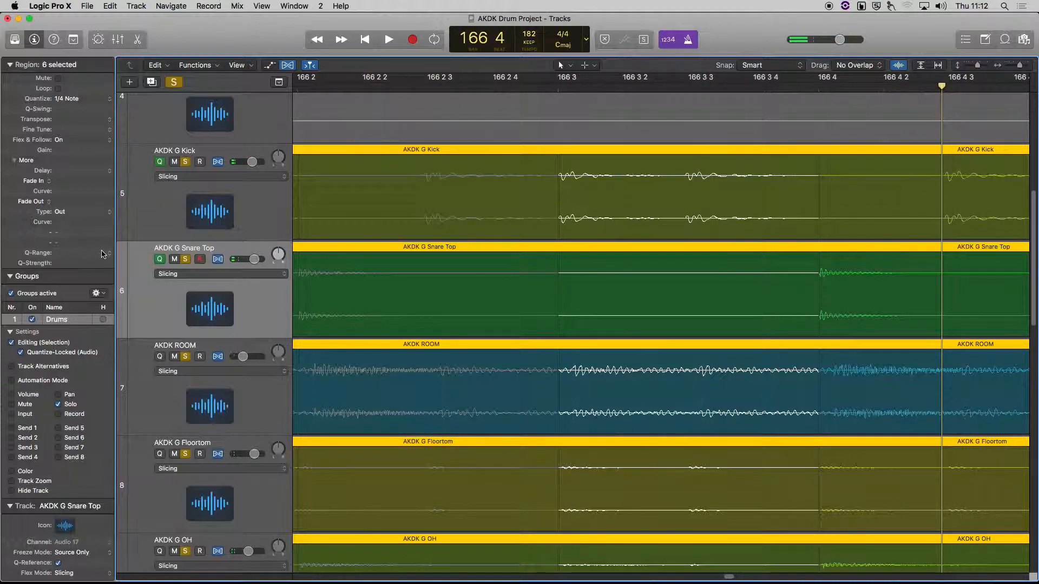
# Step: Set the quantize range of the grouped drum regions to +1/16 (+240 ticks) and audition the drums from bar 166
pyautogui.click(103, 254)
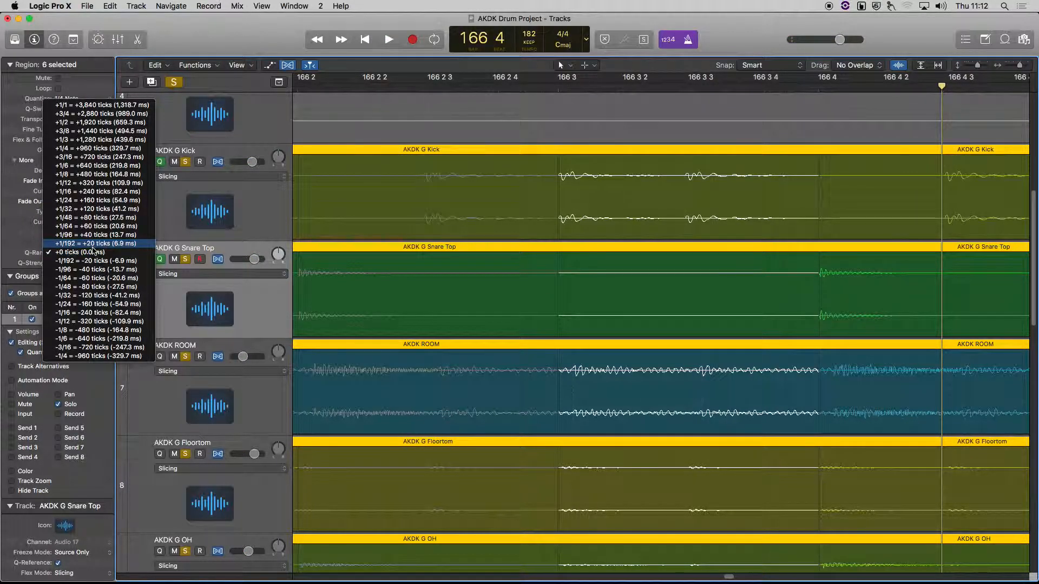
pyautogui.click(78, 191)
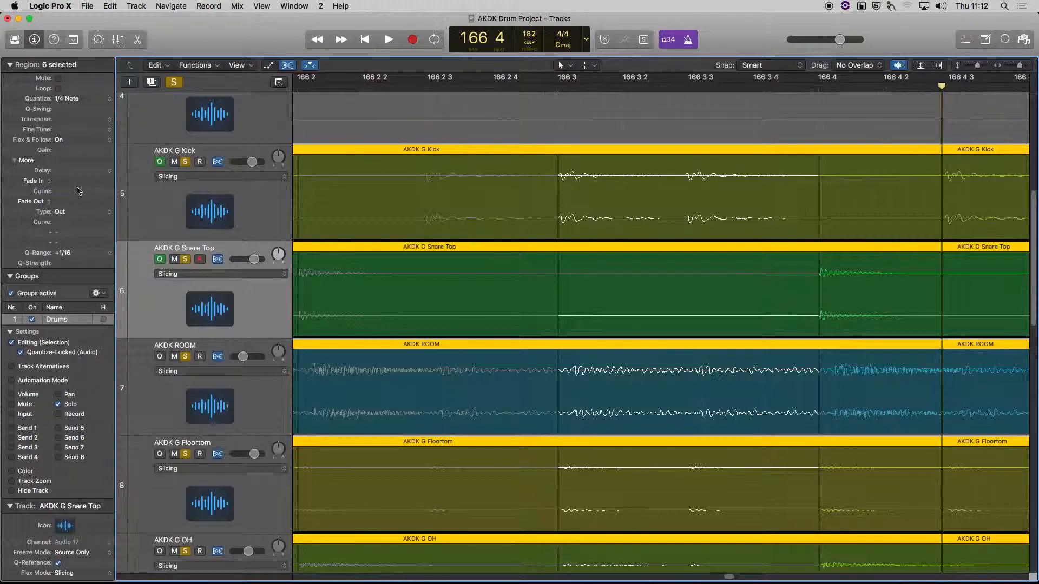
pyautogui.press('space')
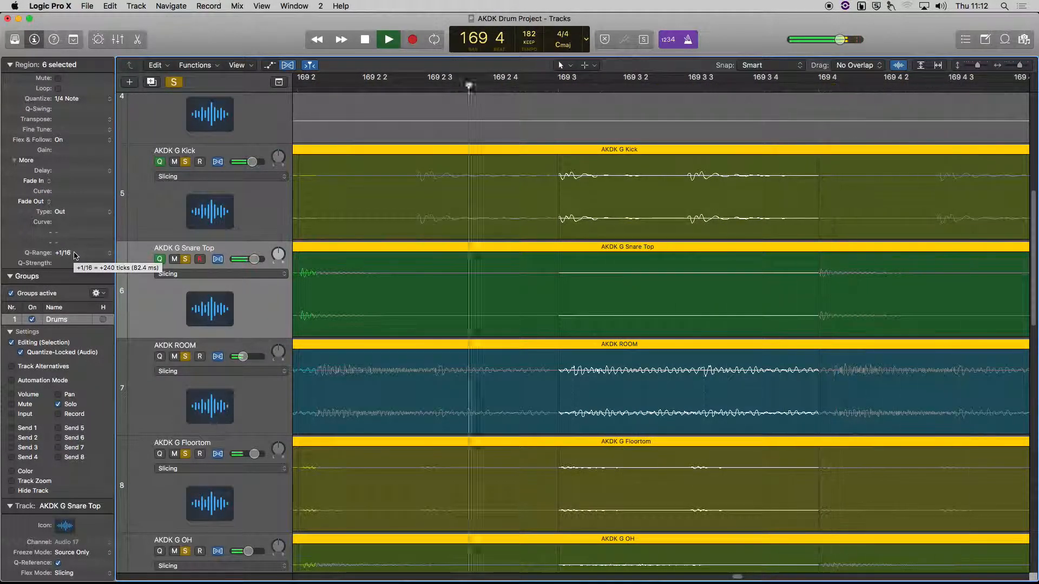
pyautogui.press('space')
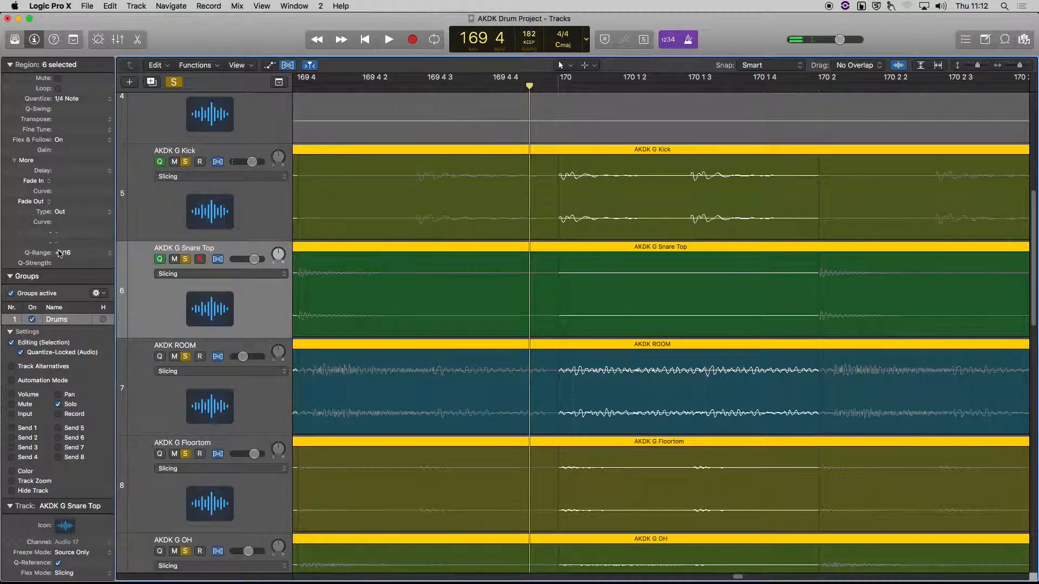
# Step: Quantize the grouped drum regions to 1/8 Triplet (1/12) and audition them, turning the metronome click off during playback
pyautogui.click(92, 99)
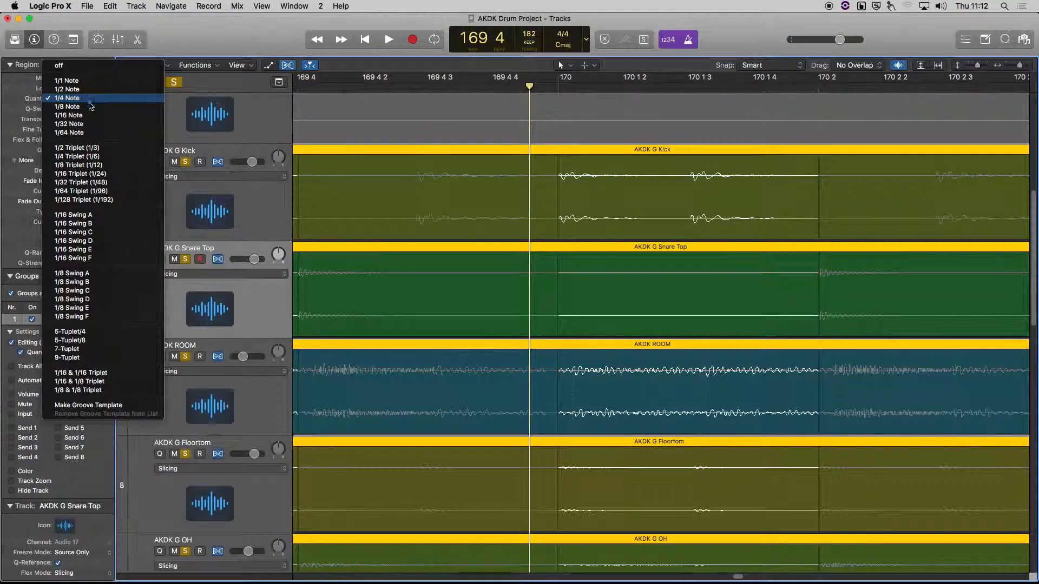
pyautogui.click(77, 165)
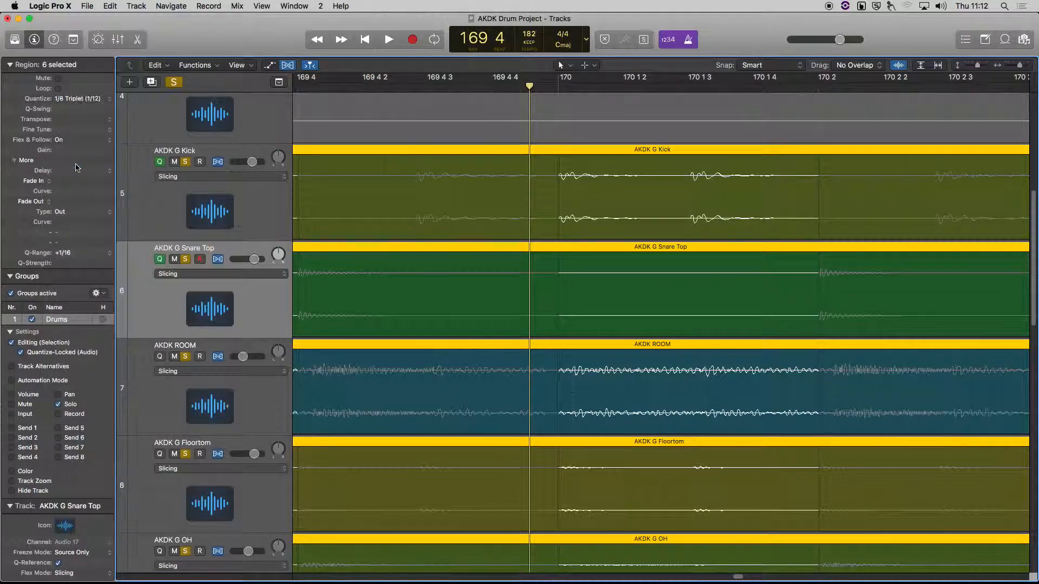
pyautogui.press('space')
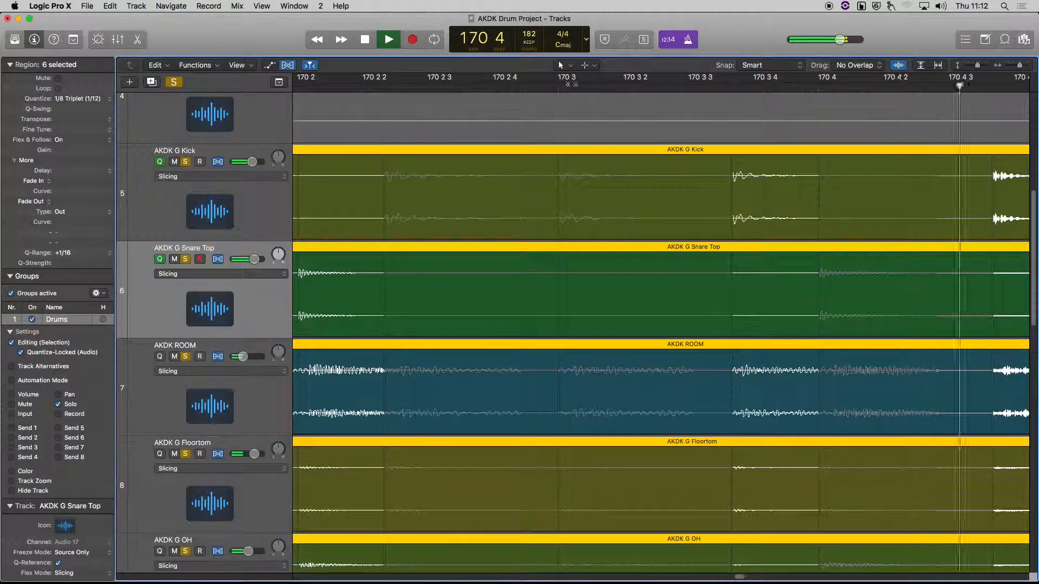
pyautogui.click(690, 39)
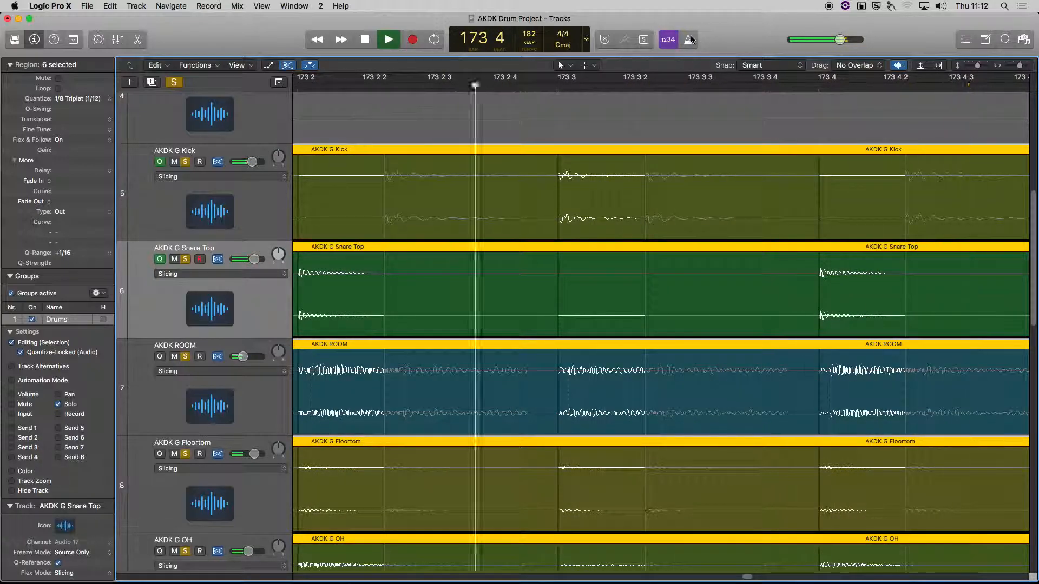
pyautogui.press('space')
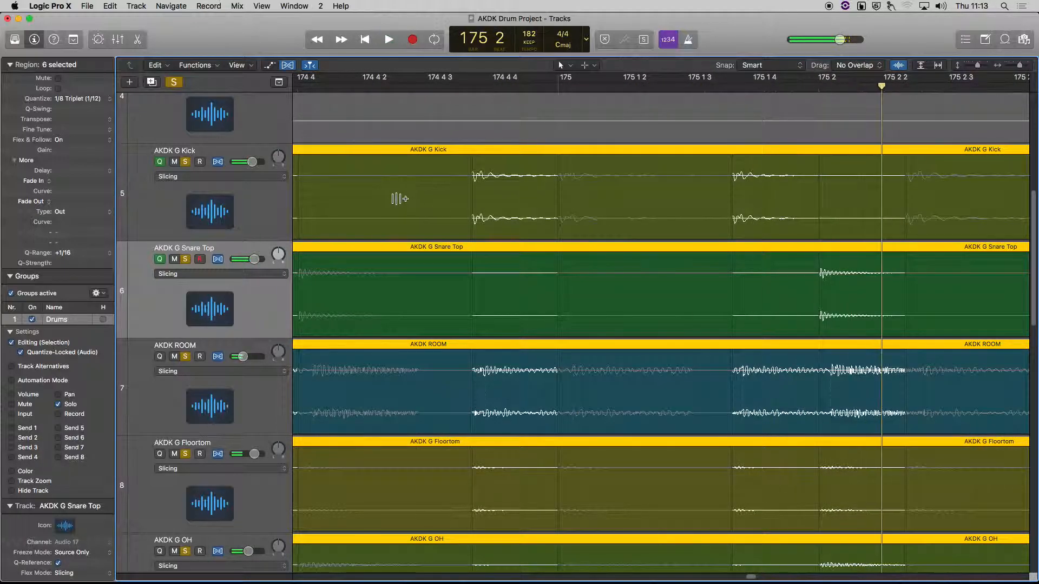
# Step: Quantize the grouped drum regions to 1/16 Swing E and audition them from bar 175
pyautogui.click(90, 100)
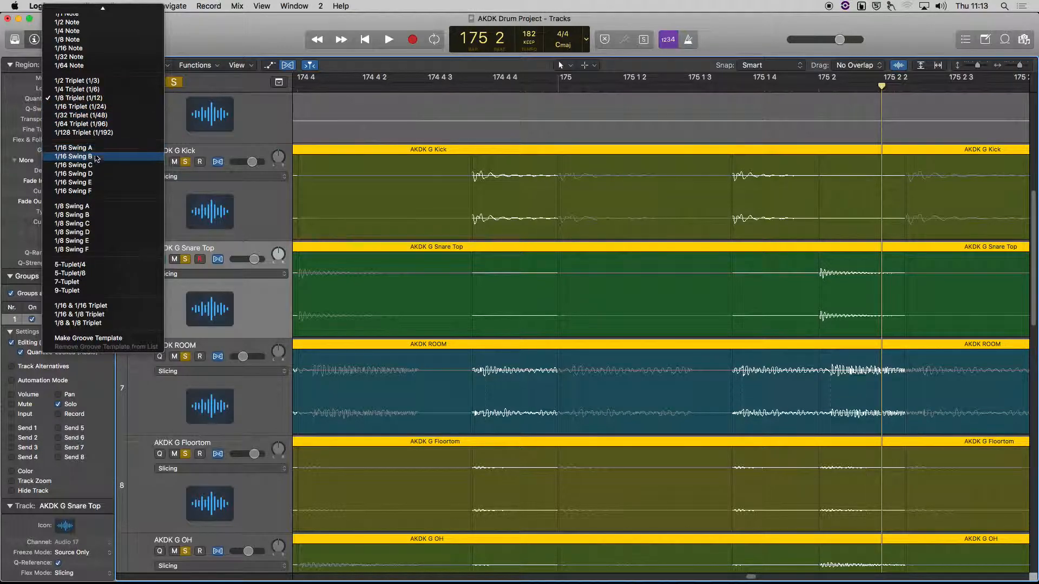
pyautogui.press('Escape')
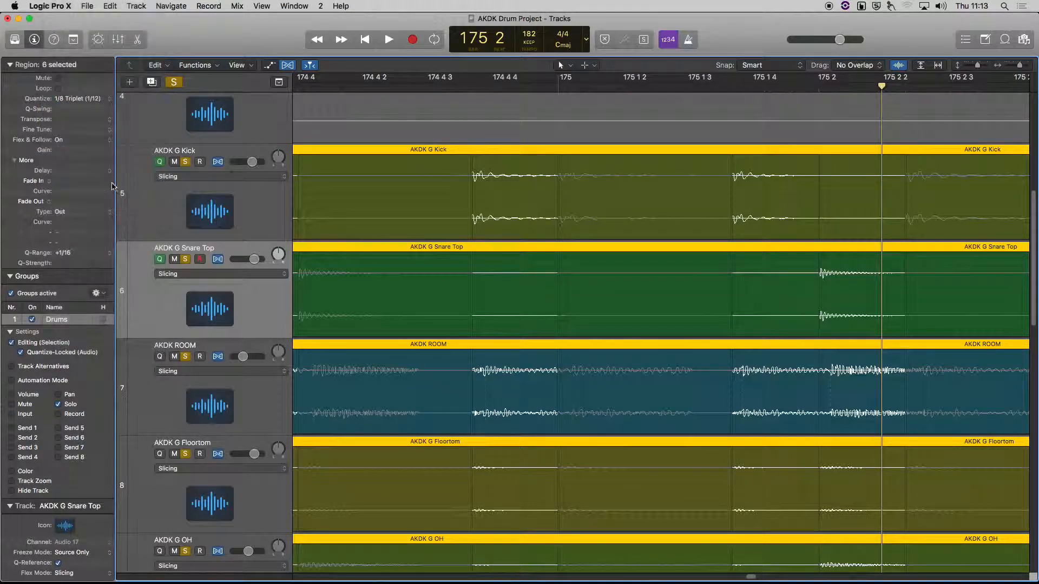
pyautogui.press('space')
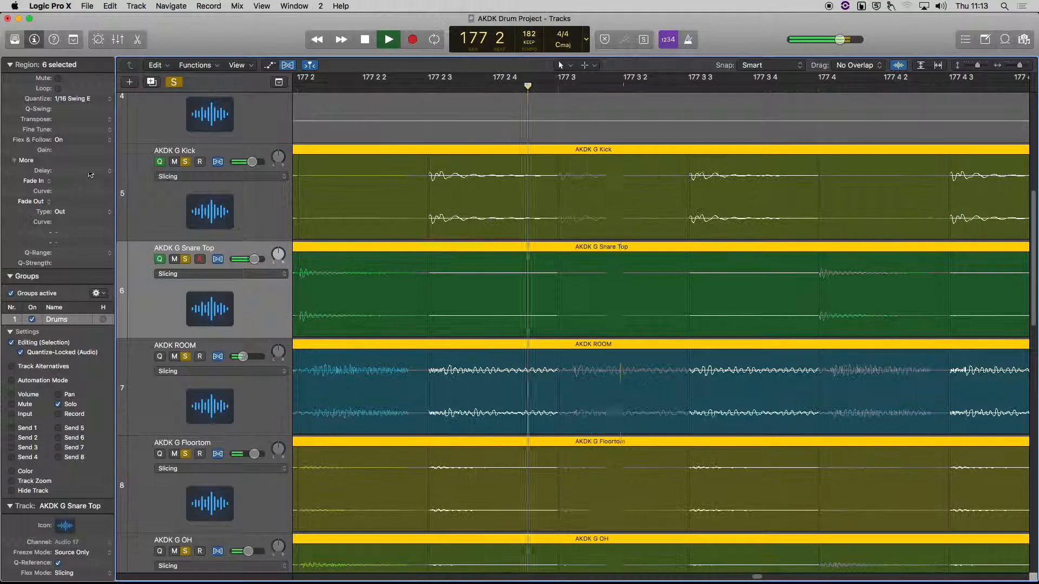
pyautogui.press('space')
# Step: Set the quantize value of the grouped drum regions back to 1/16 Note and audition them from bar 178
pyautogui.click(76, 99)
pyautogui.scroll(5, 78, 33)
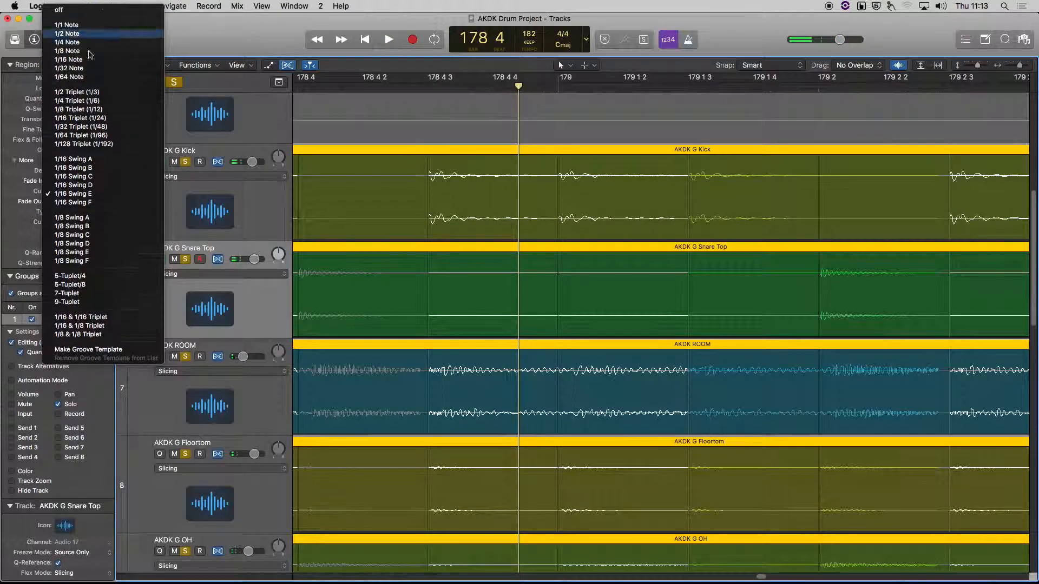
pyautogui.click(86, 61)
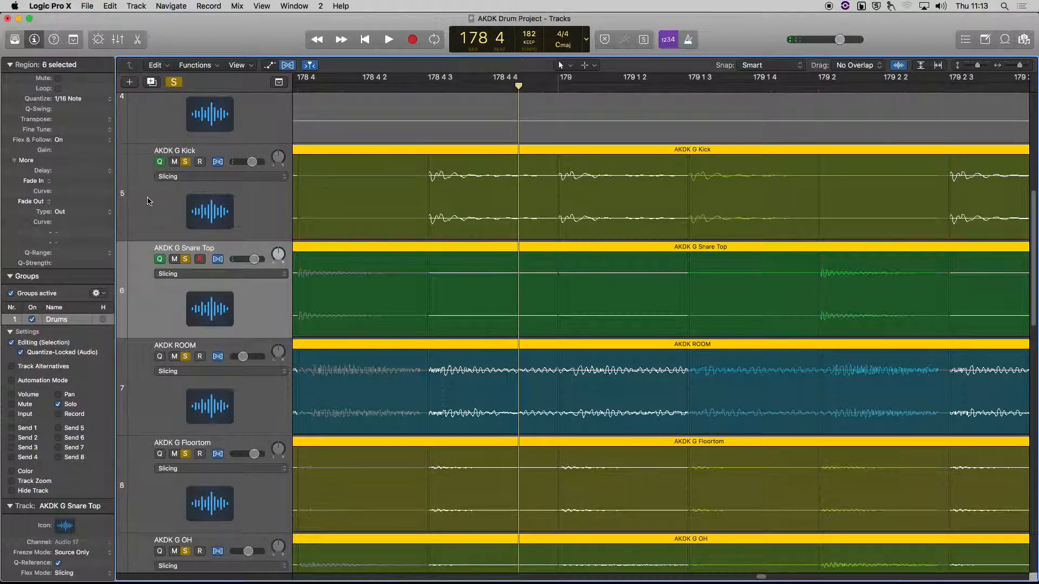
pyautogui.press('space')
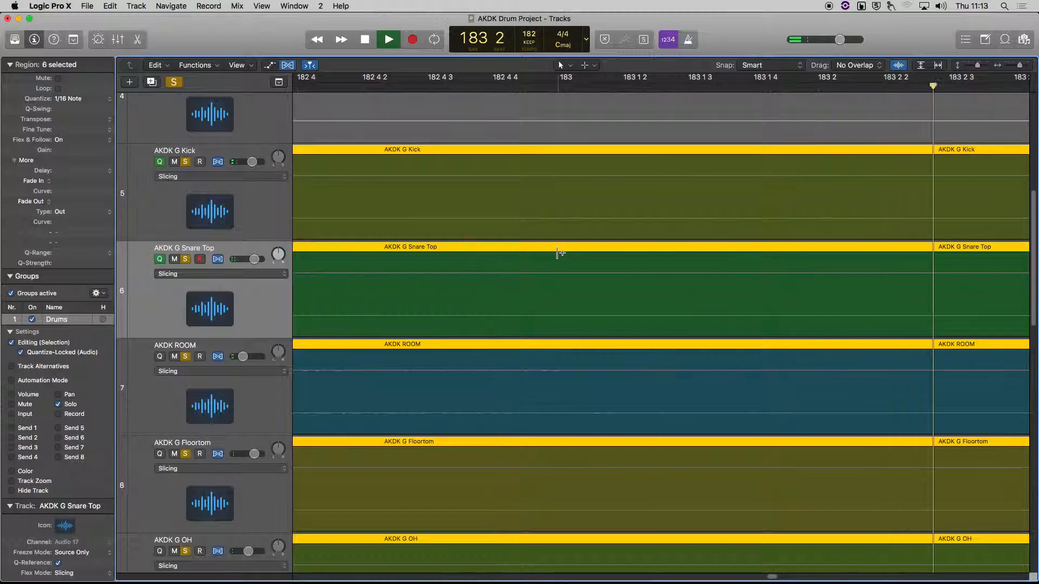
pyautogui.press('space')
pyautogui.press('z')
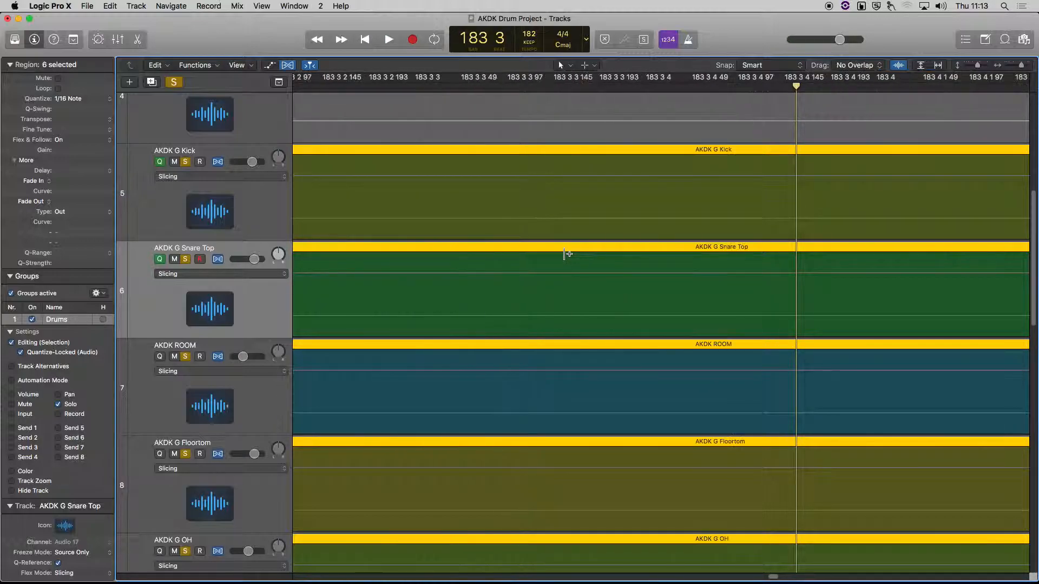